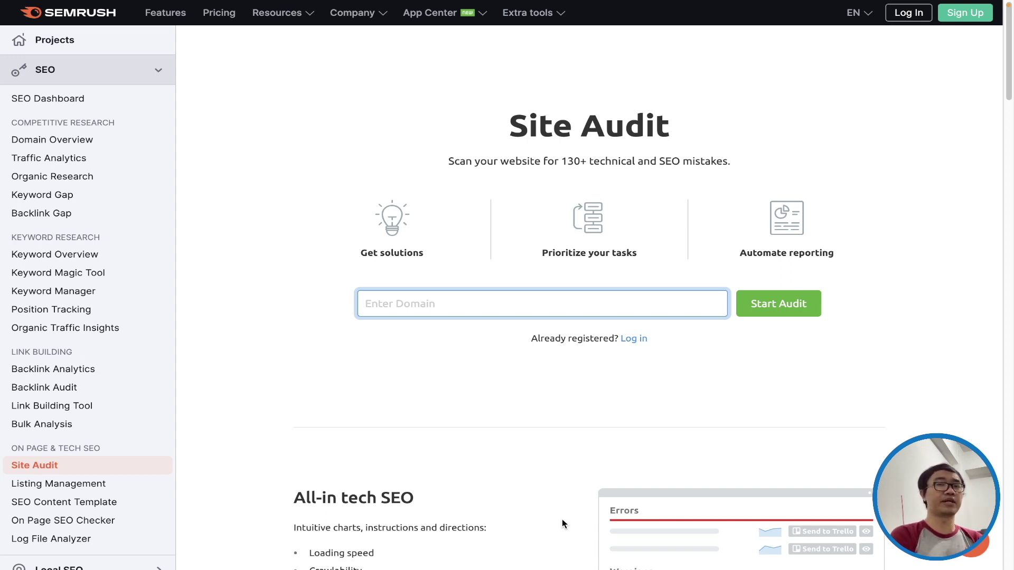
Start a site audit for the domain blogstuff.co and log in with the Google account
text(blogstuff.co)
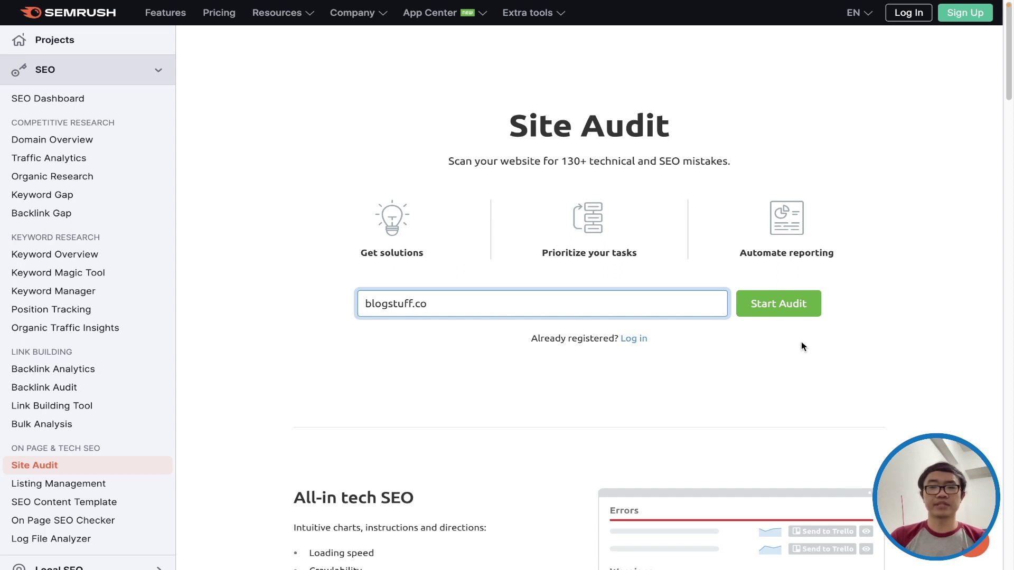
click(786, 302)
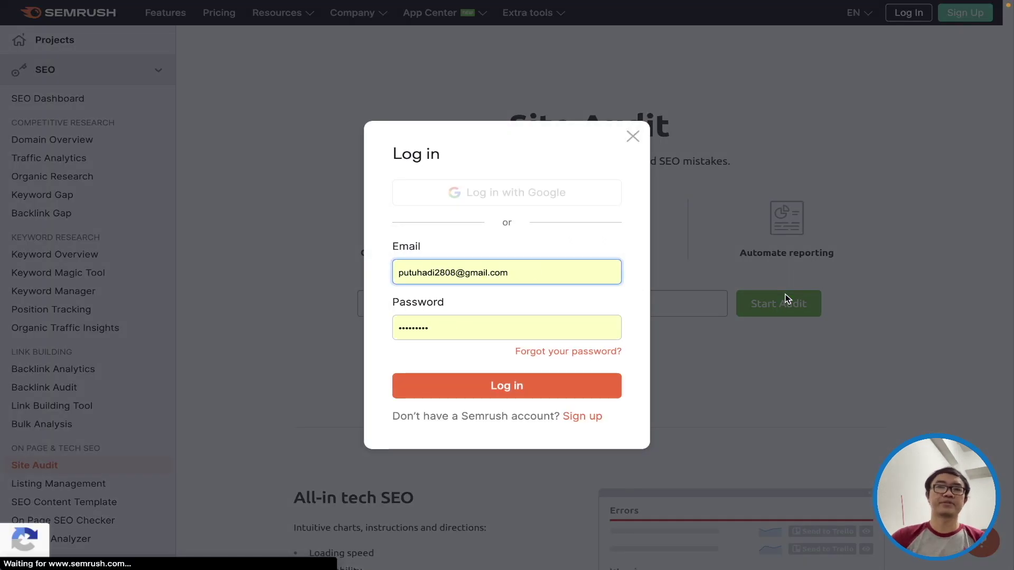
click(497, 199)
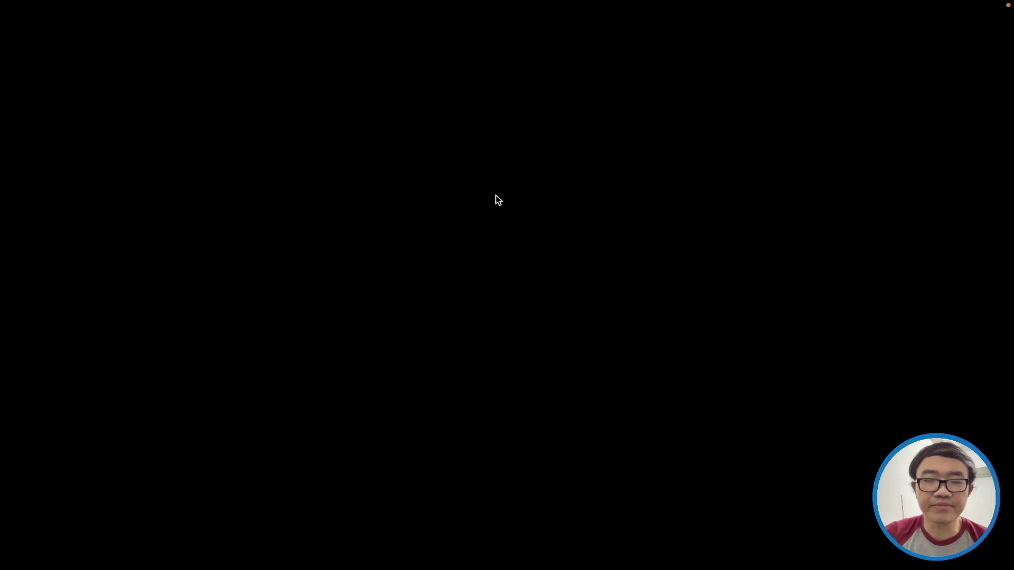
click(461, 292)
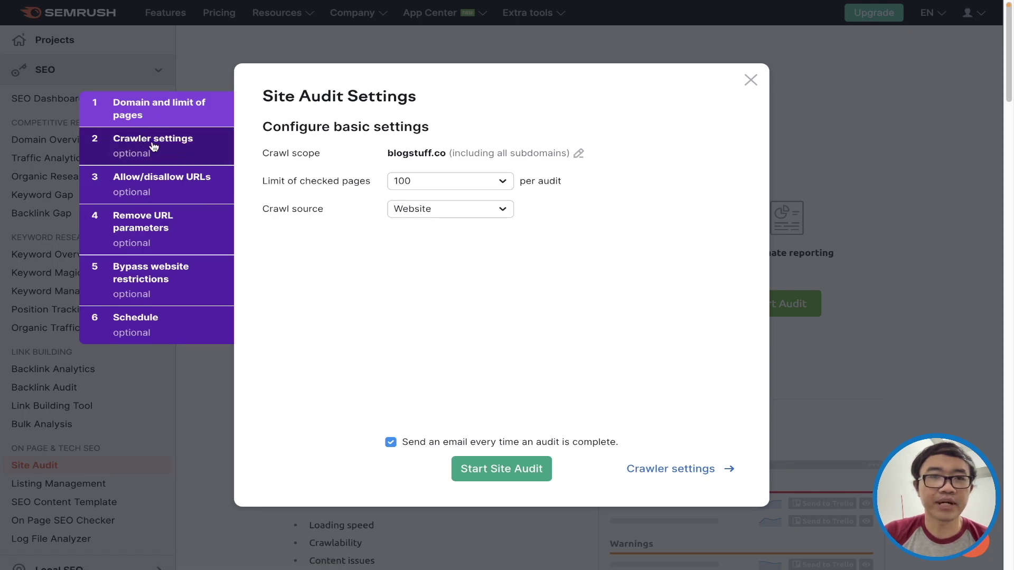
Check the limit of checked pages and turn off the email sent every time an audit is complete
click(460, 181)
click(461, 181)
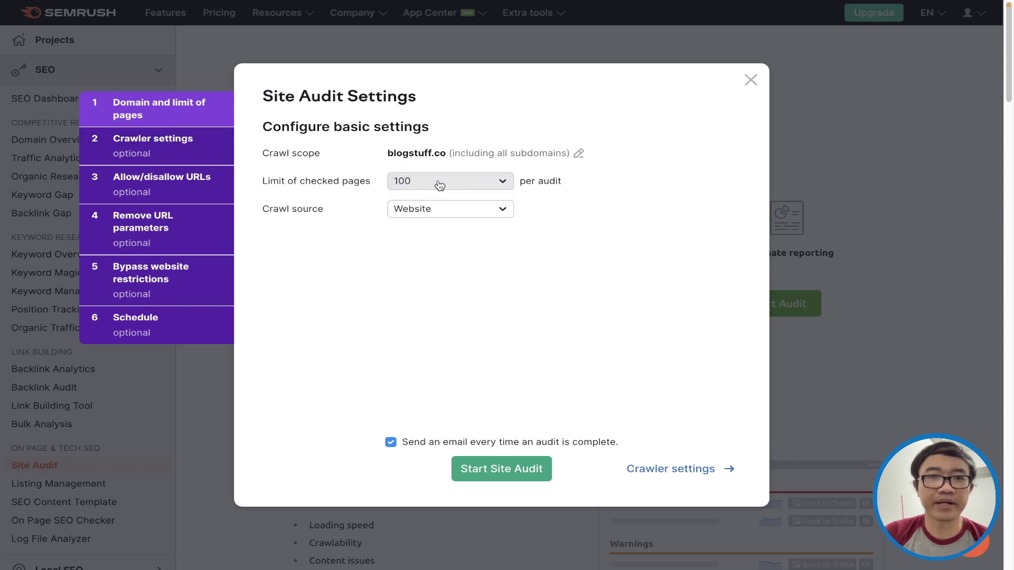
click(391, 442)
Review the crawler, URL parameter removal and website restriction bypass settings, and start the site audit
click(181, 142)
click(178, 123)
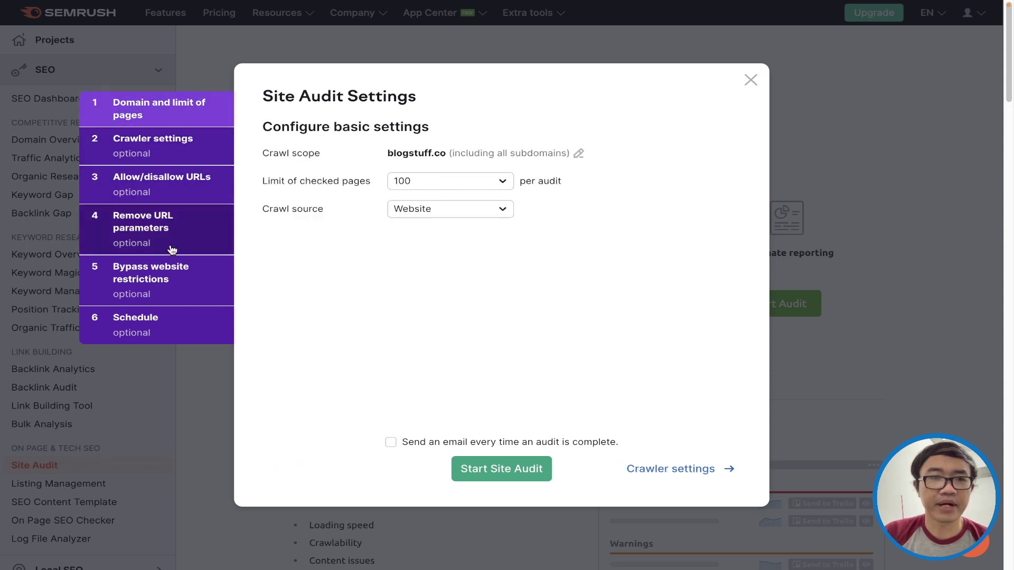
click(170, 248)
click(175, 121)
click(167, 283)
click(170, 121)
click(475, 467)
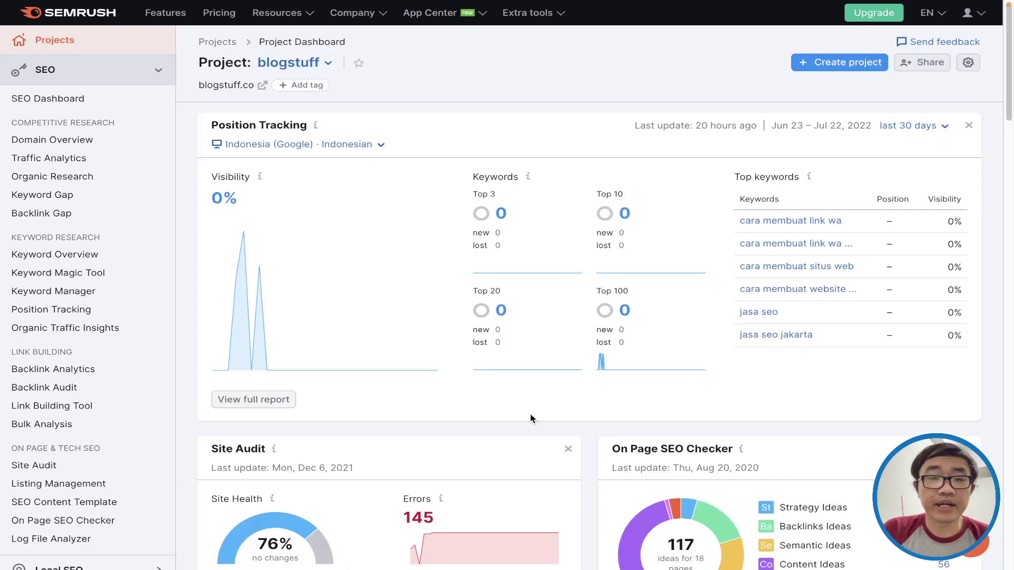
Examine the Position Tracking, Site Audit and On Page SEO Checker summaries on the blogstuff project dashboard
scroll(502, 359, down, 2)
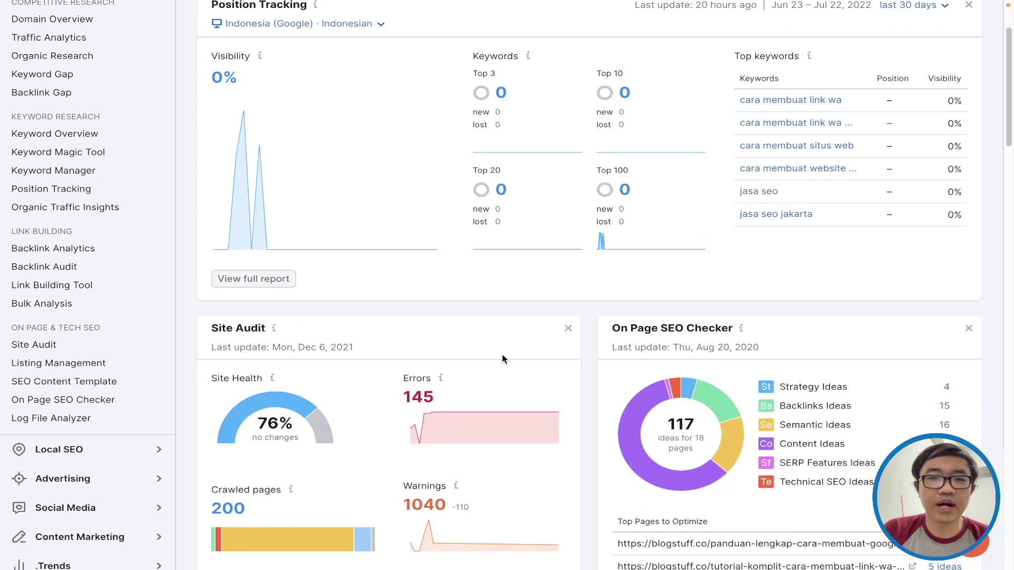
scroll(520, 332, up, 2)
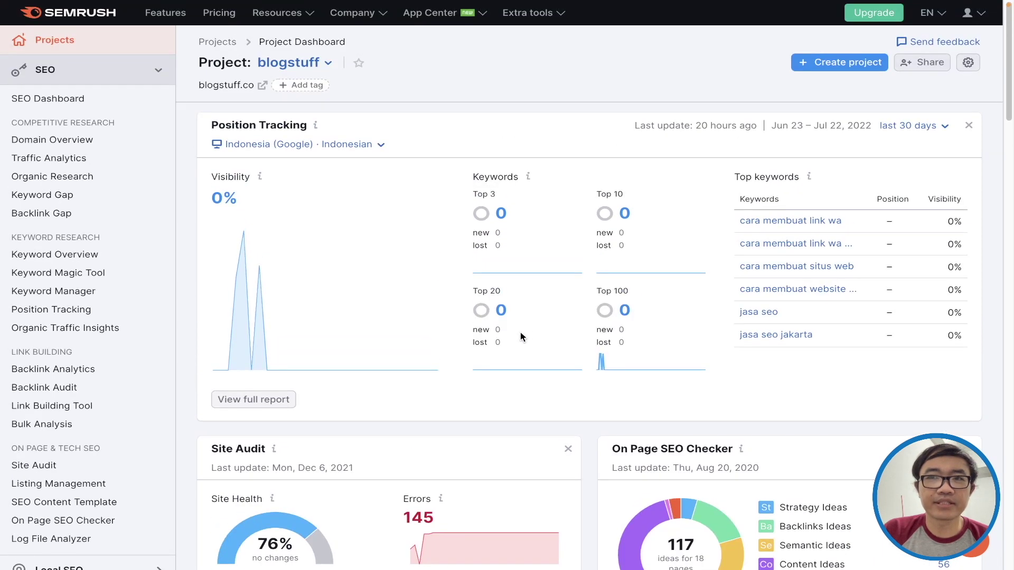
scroll(536, 211, down, 1)
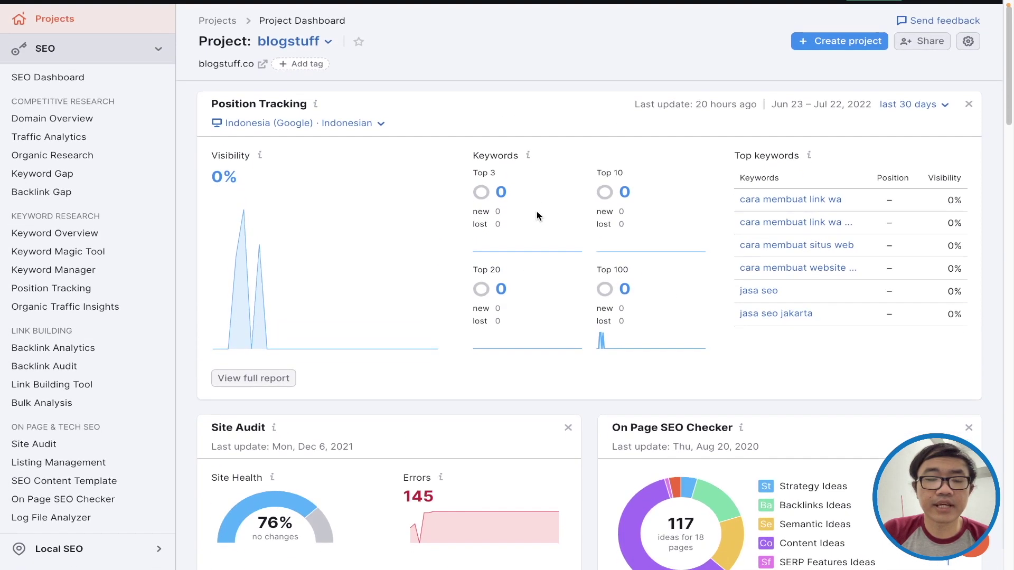
scroll(432, 246, down, 2)
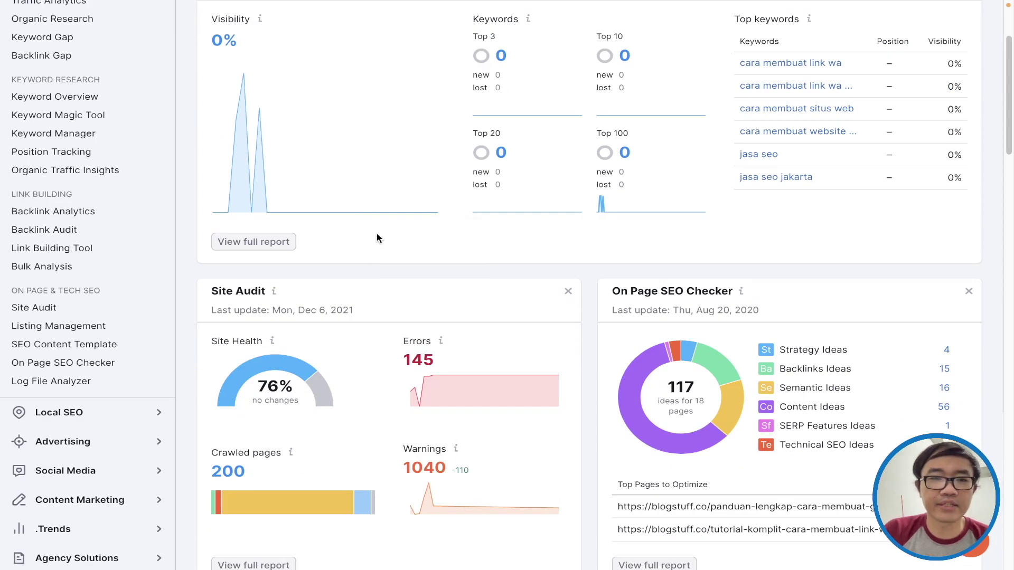
scroll(378, 234, up, 3)
scroll(378, 234, down, 1)
scroll(378, 234, down, 4)
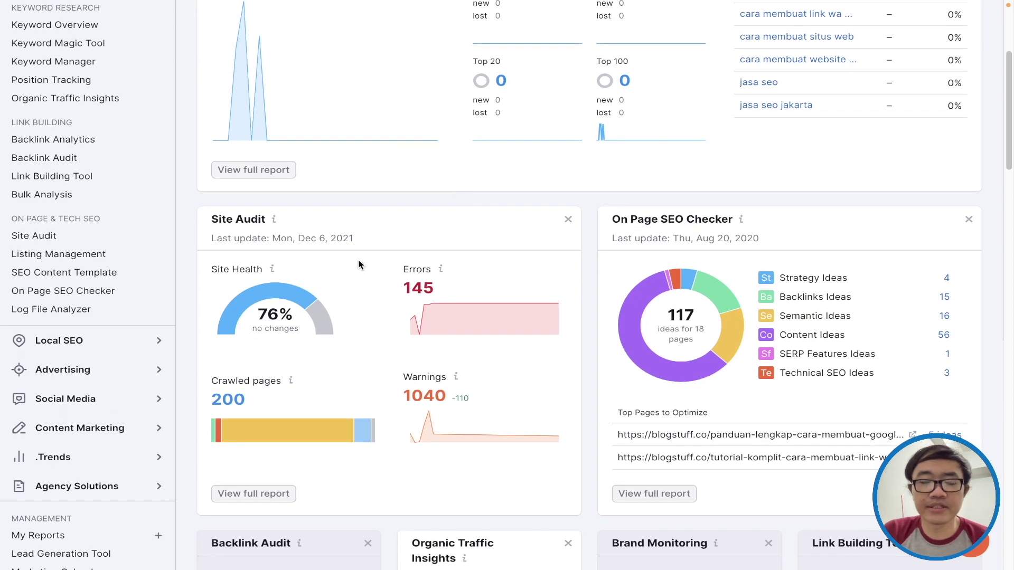
scroll(406, 254, down, 1)
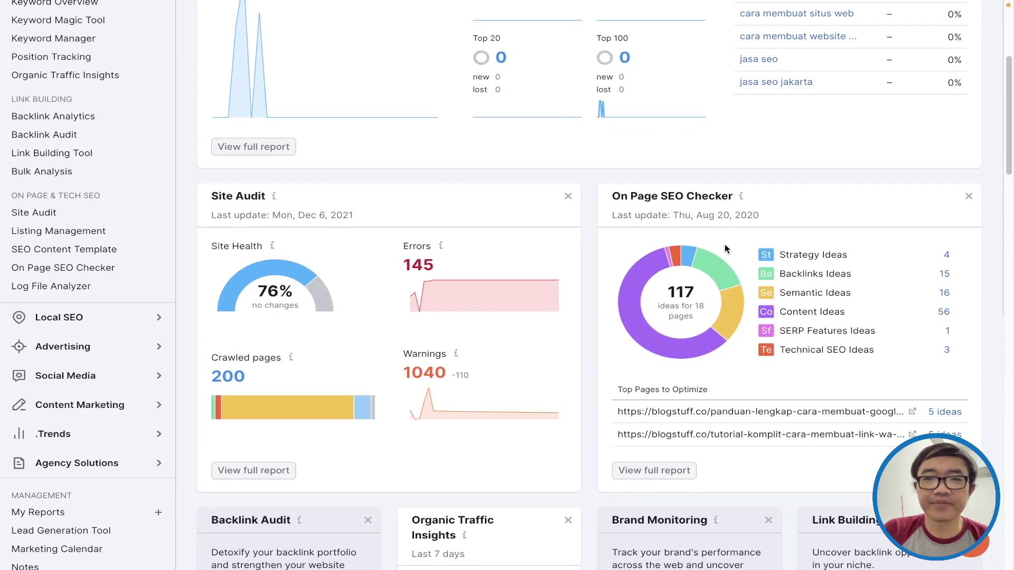
scroll(471, 222, down, 4)
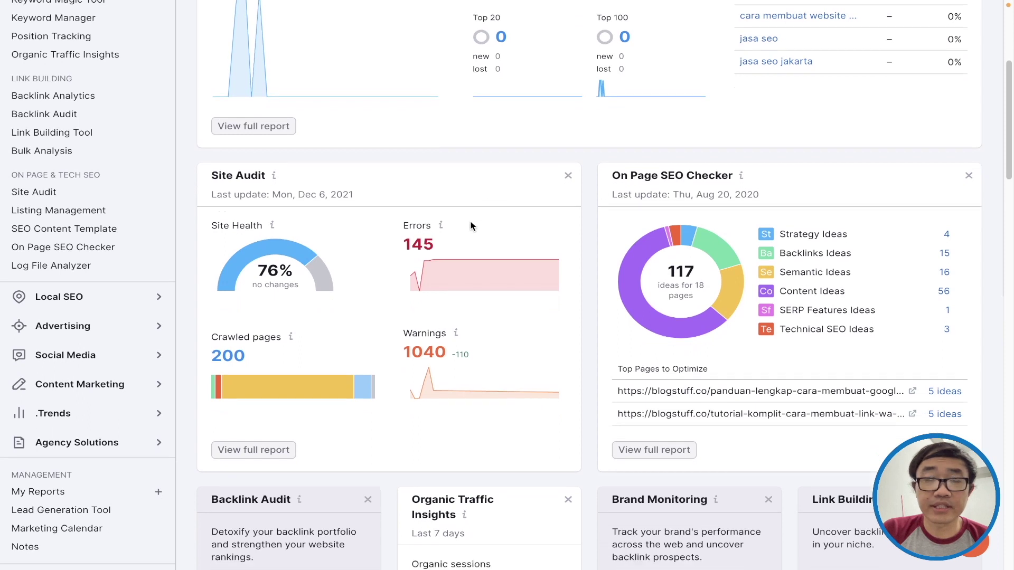
scroll(471, 221, up, 5)
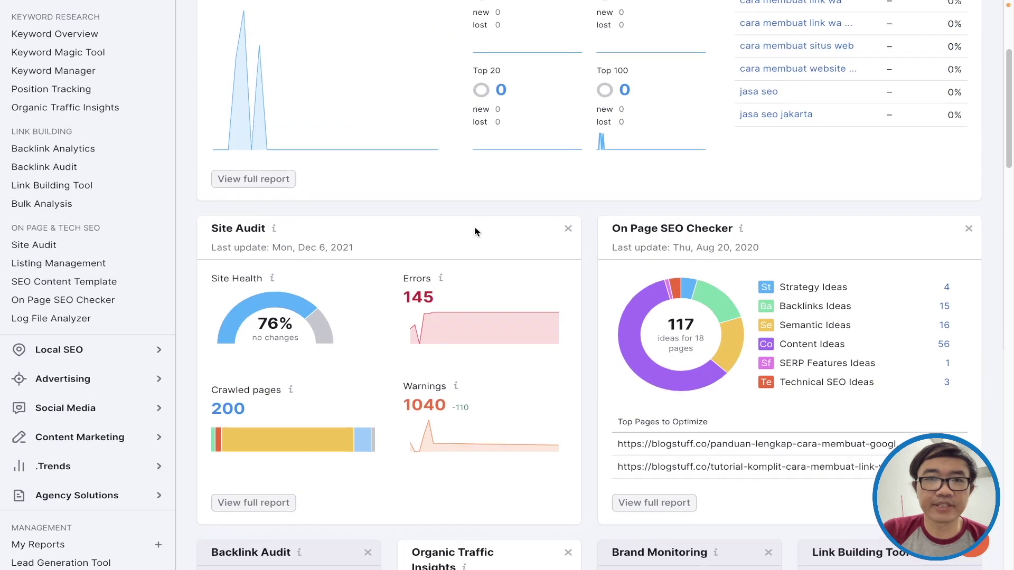
scroll(474, 228, up, 4)
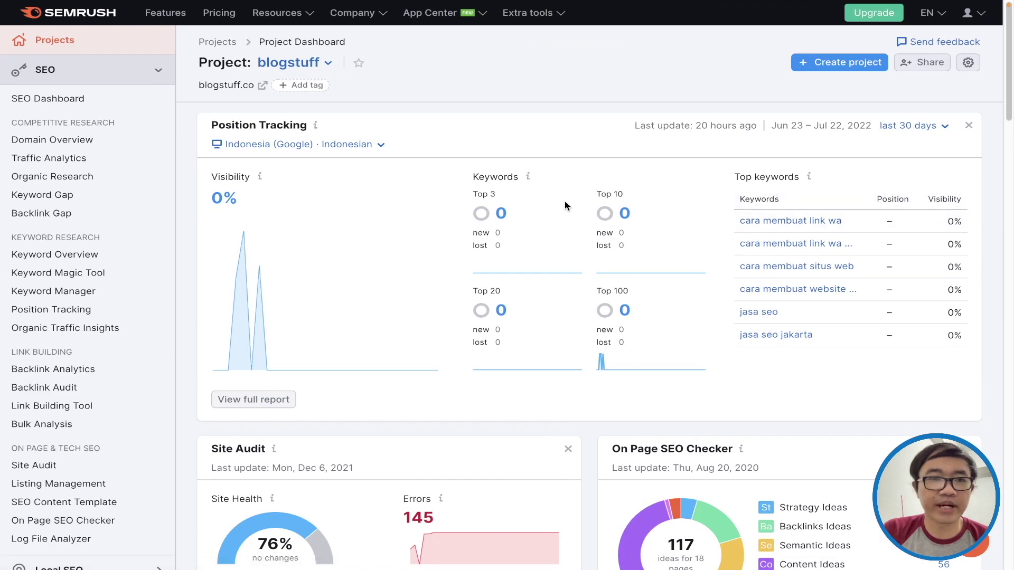
Open the full Site Audit report and review its site health, crawled pages, thematic reports and top issues
scroll(245, 291, down, 5)
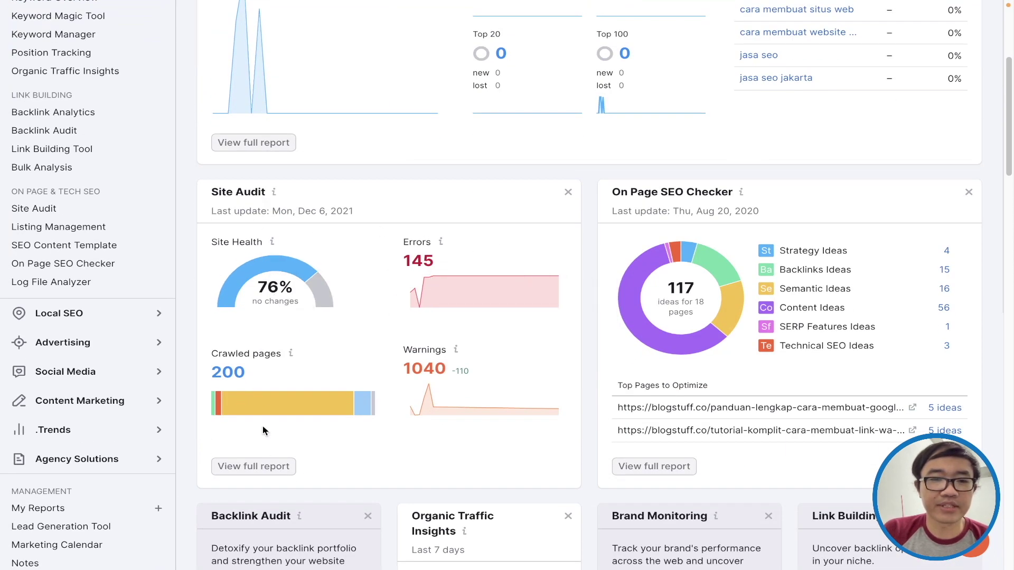
click(265, 470)
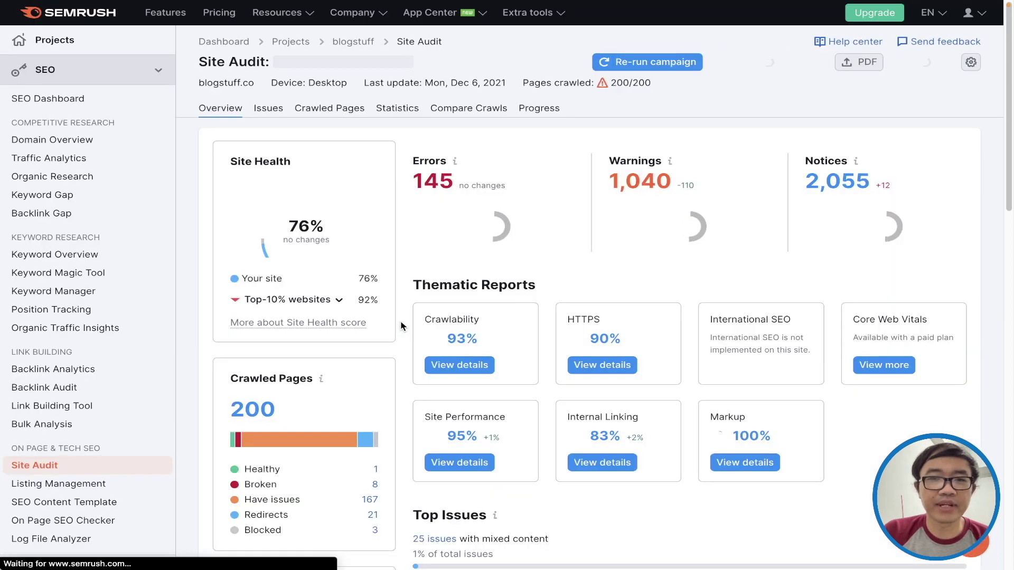
scroll(402, 326, down, 5)
scroll(638, 293, down, 2)
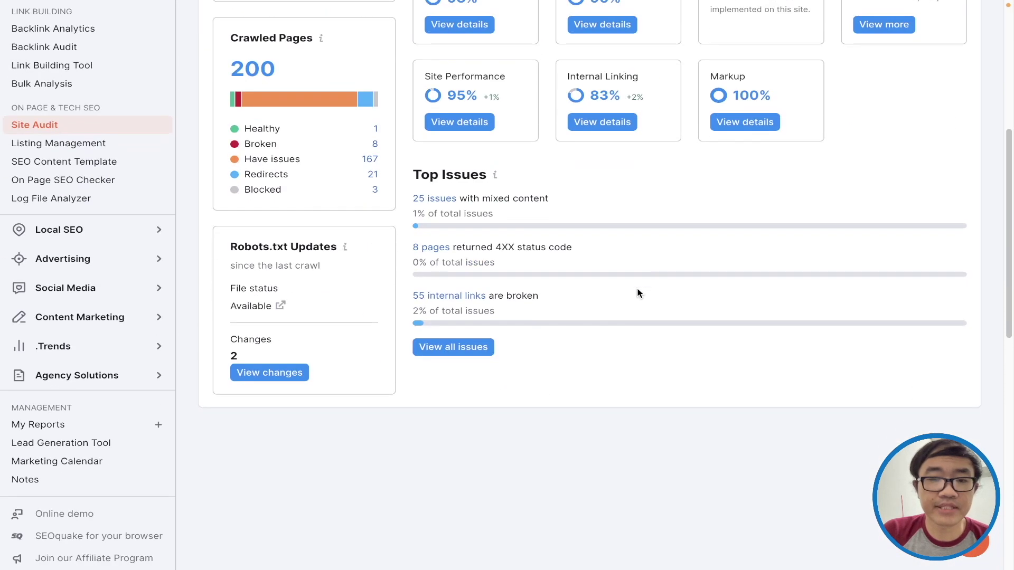
scroll(637, 294, up, 6)
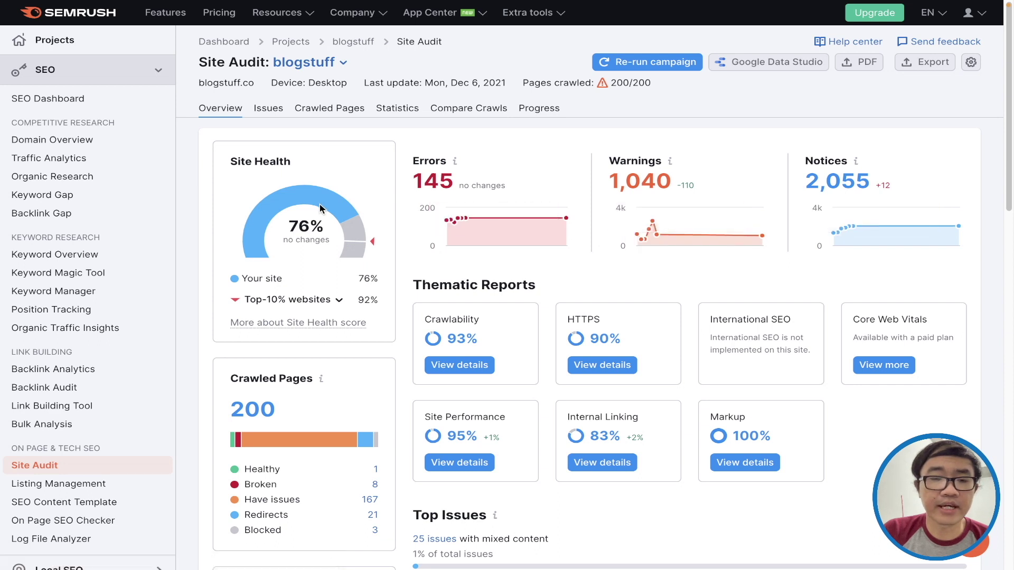
scroll(321, 209, down, 10)
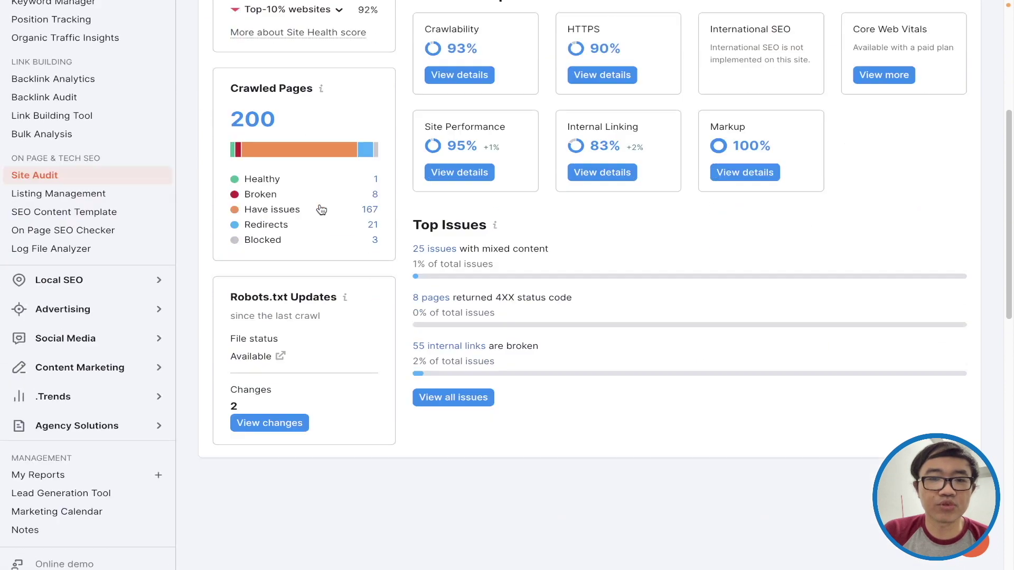
scroll(429, 225, up, 8)
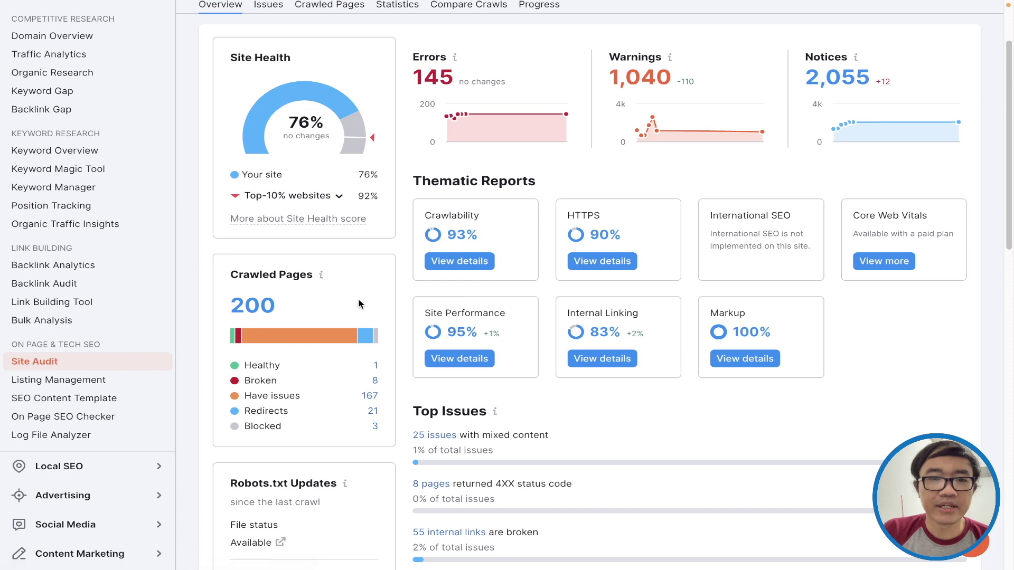
scroll(347, 241, up, 2)
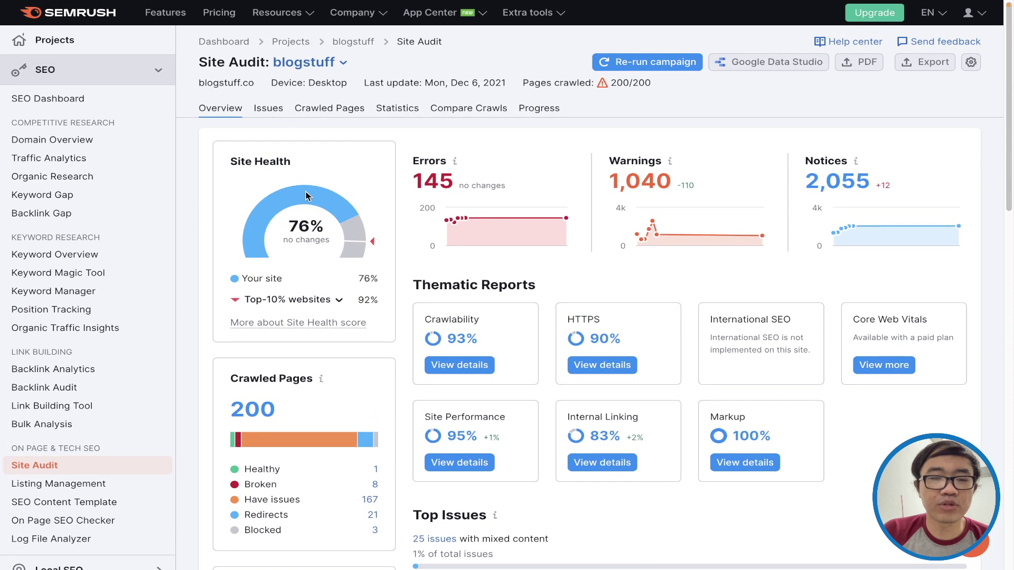
scroll(544, 256, down, 5)
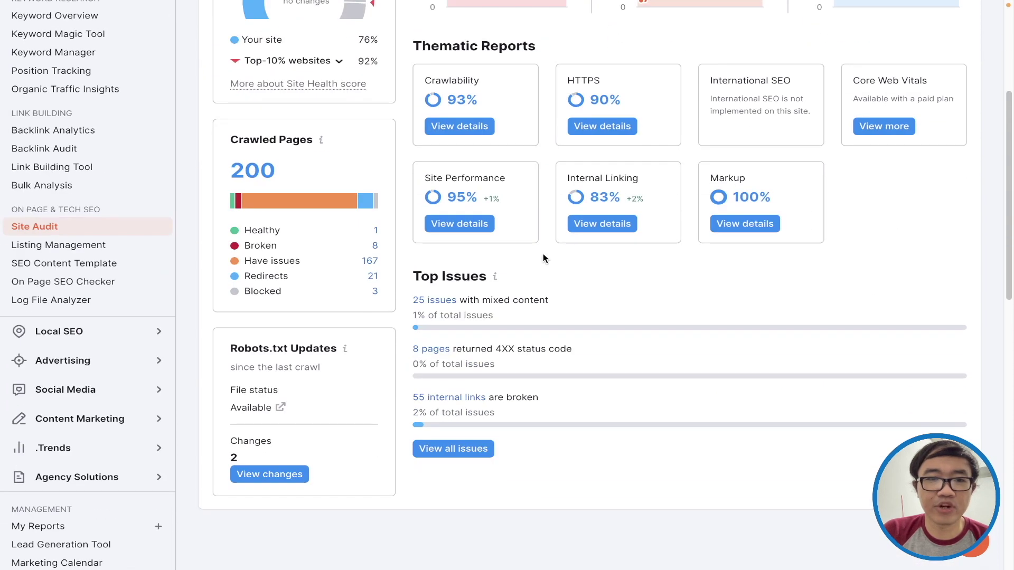
scroll(510, 346, up, 2)
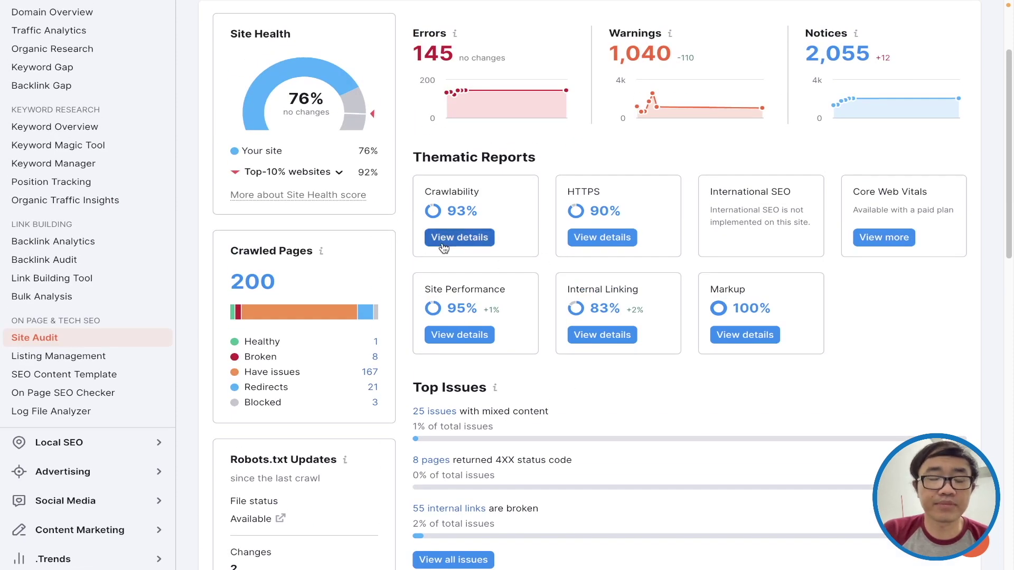
Open the mixed content issues from Top Issues and browse the affected URLs through to page 2 of the list
scroll(560, 264, down, 3)
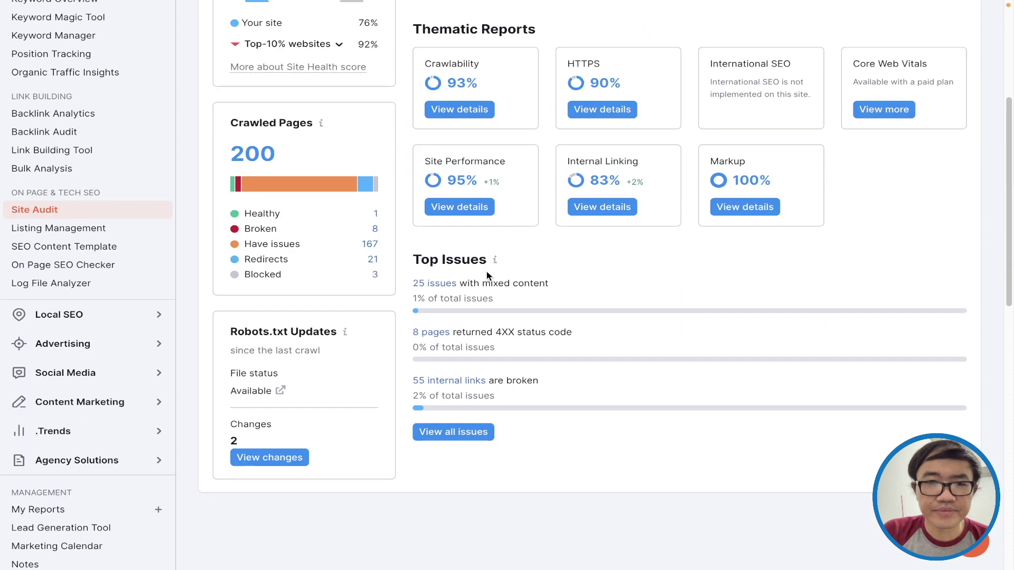
click(424, 286)
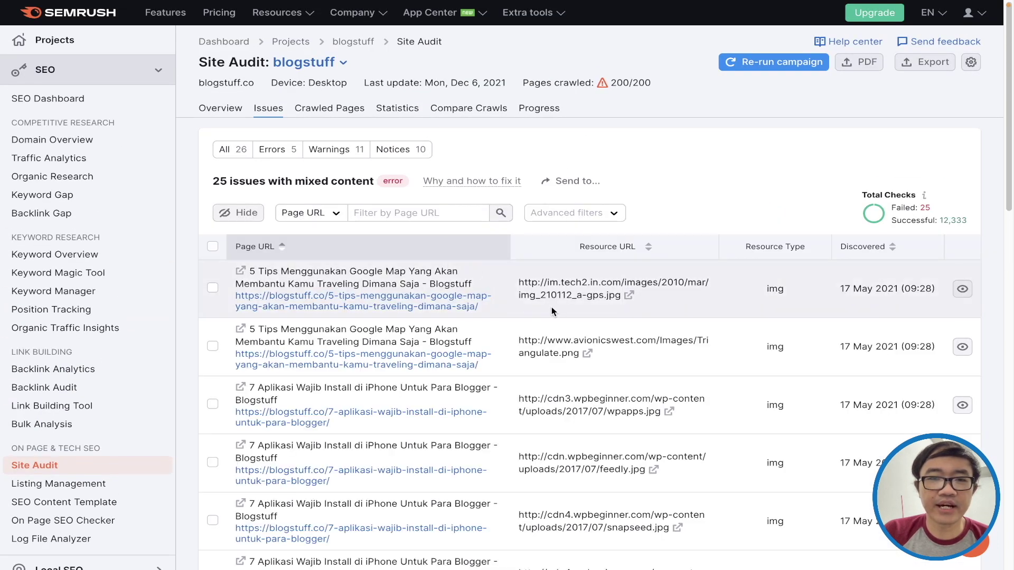
scroll(593, 297, down, 6)
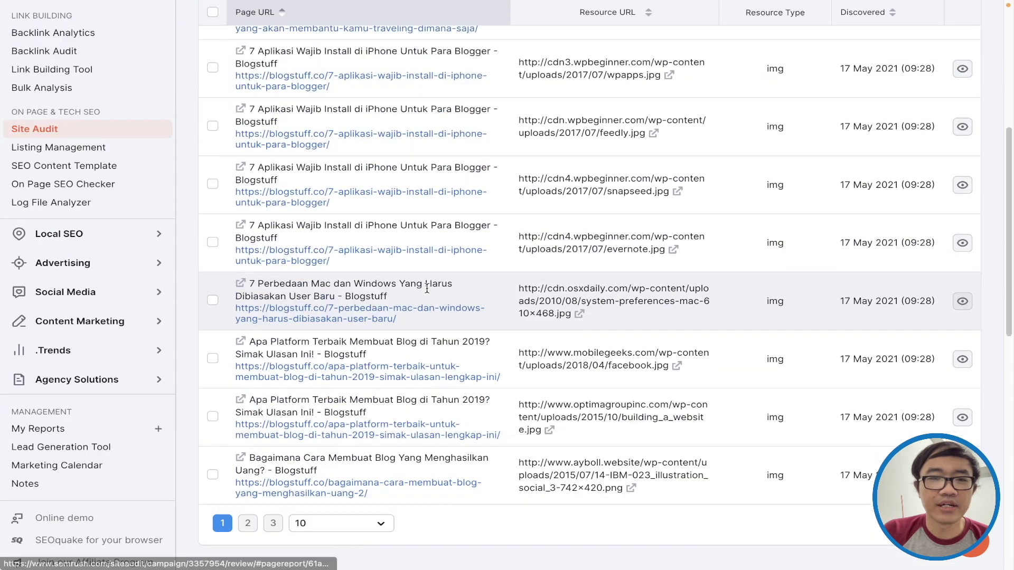
scroll(305, 384, up, 2)
scroll(305, 385, down, 4)
click(249, 455)
scroll(365, 338, up, 5)
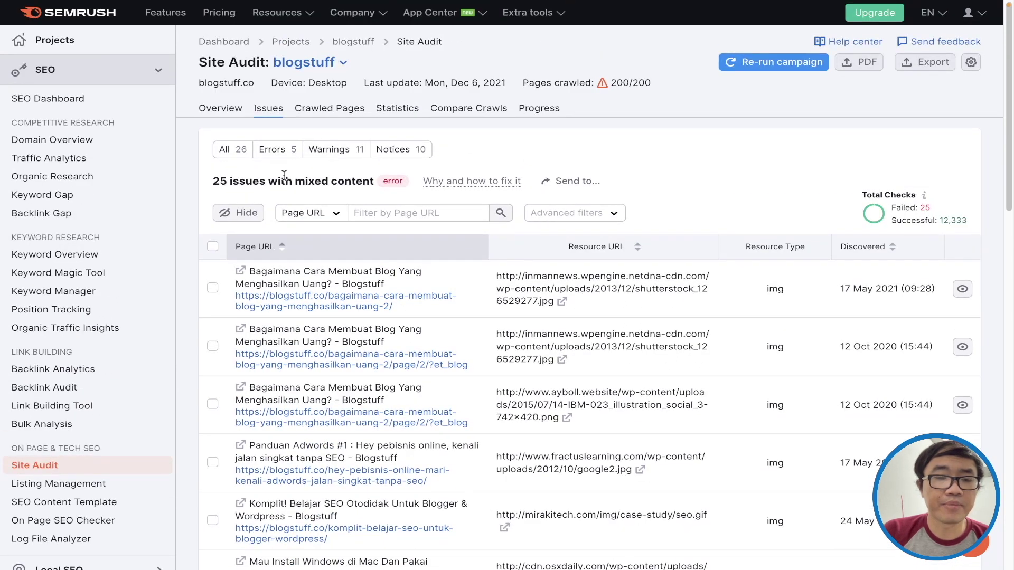
Examine the mixed content issue heading and the page and resource URLs of the first listed entry
drag(284, 175, 354, 178)
click(386, 200)
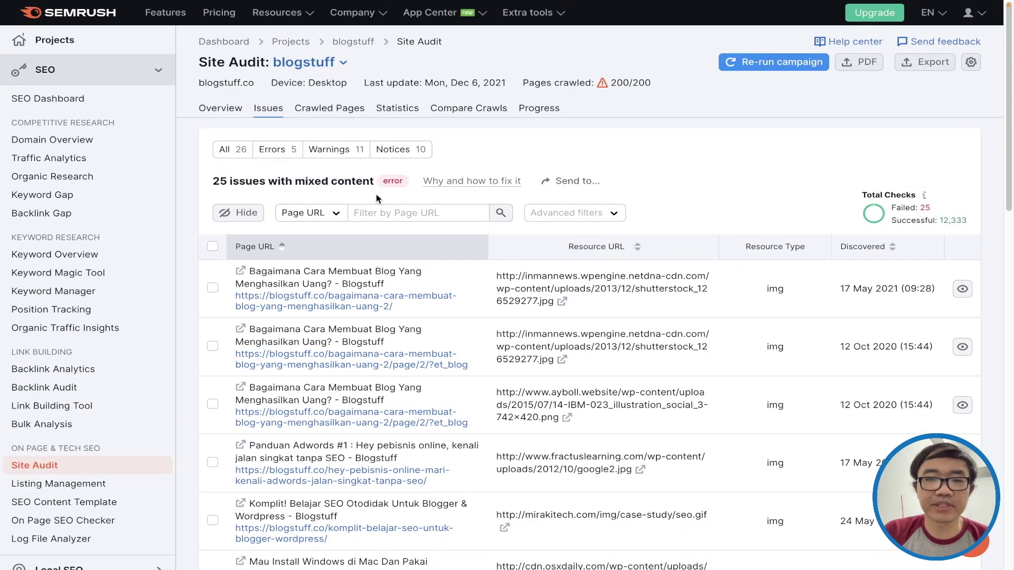
mouse_move(459, 181)
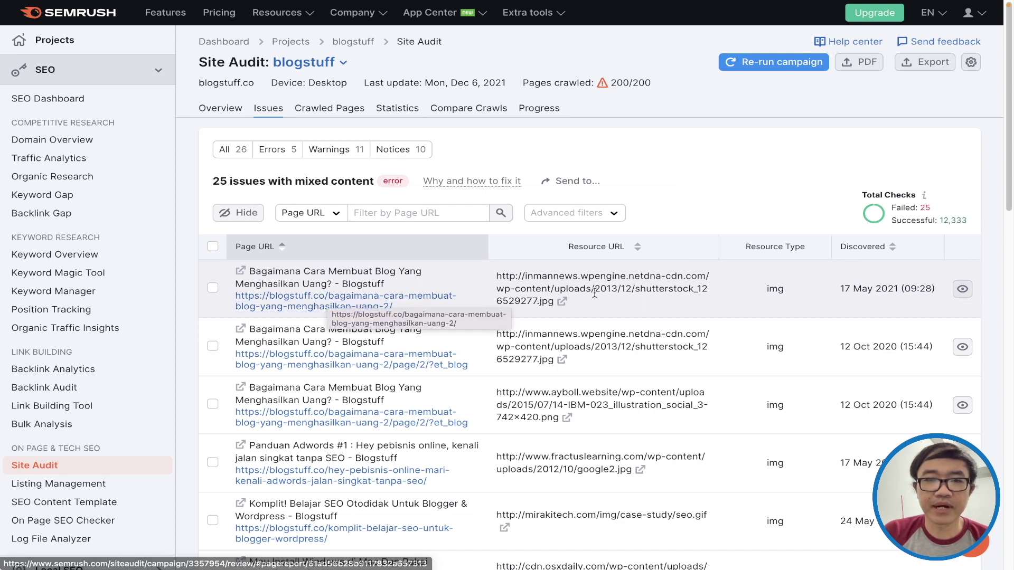
drag(327, 300, 485, 277)
scroll(349, 301, down, 5)
scroll(339, 136, up, 5)
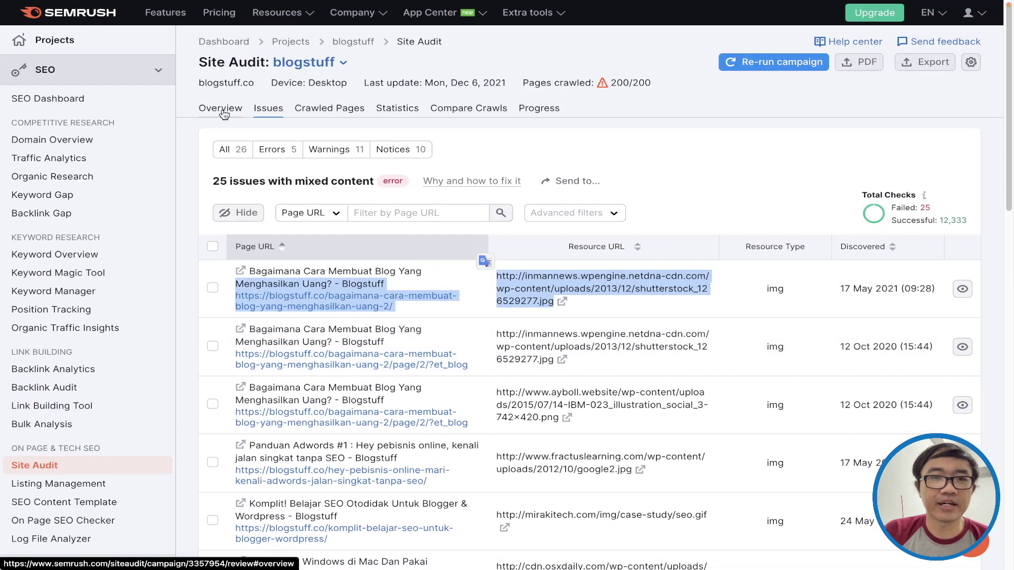
drag(215, 184, 368, 191)
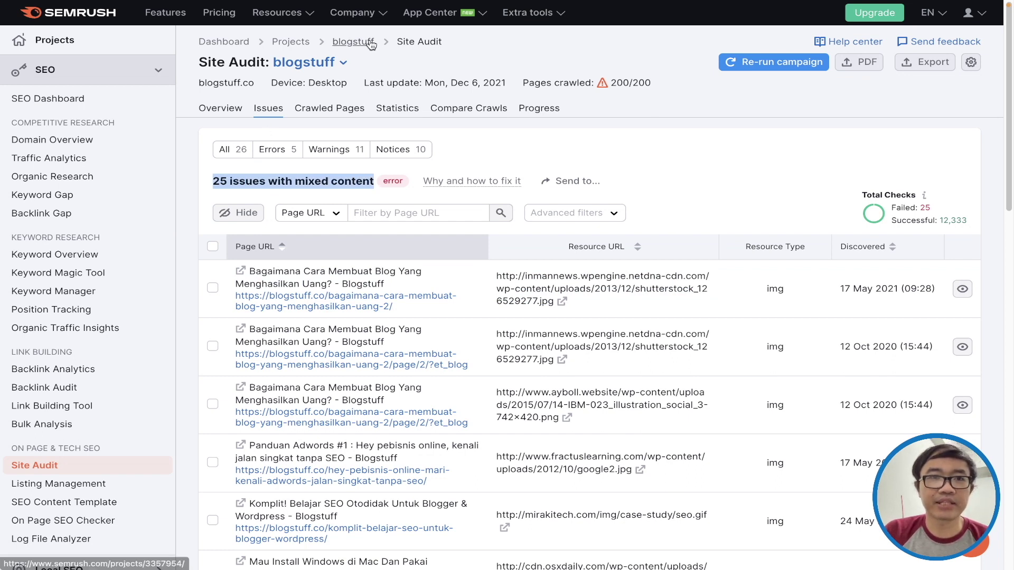
Return to the list of all audit issues and open the broken internal links error
click(232, 150)
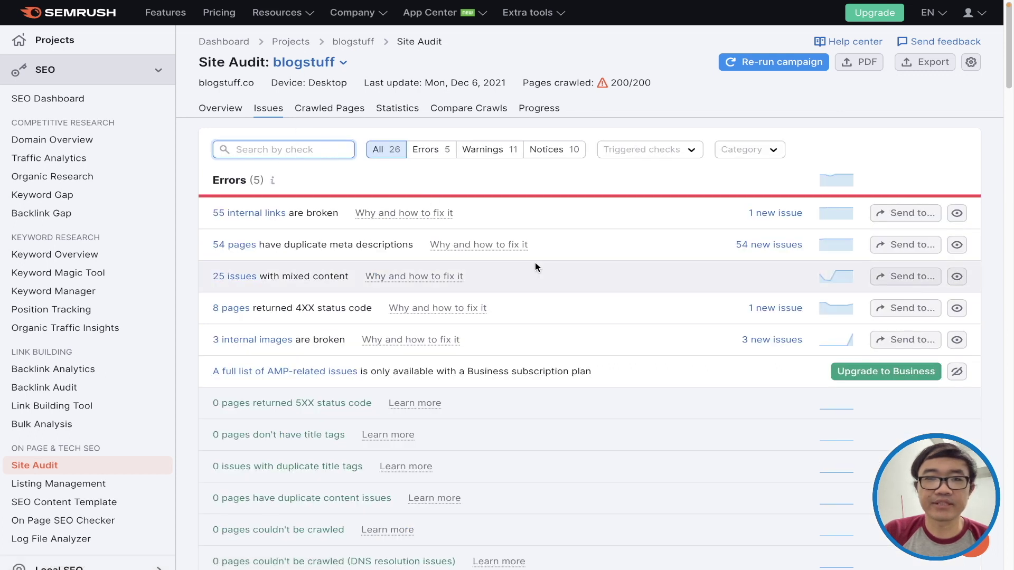
click(262, 213)
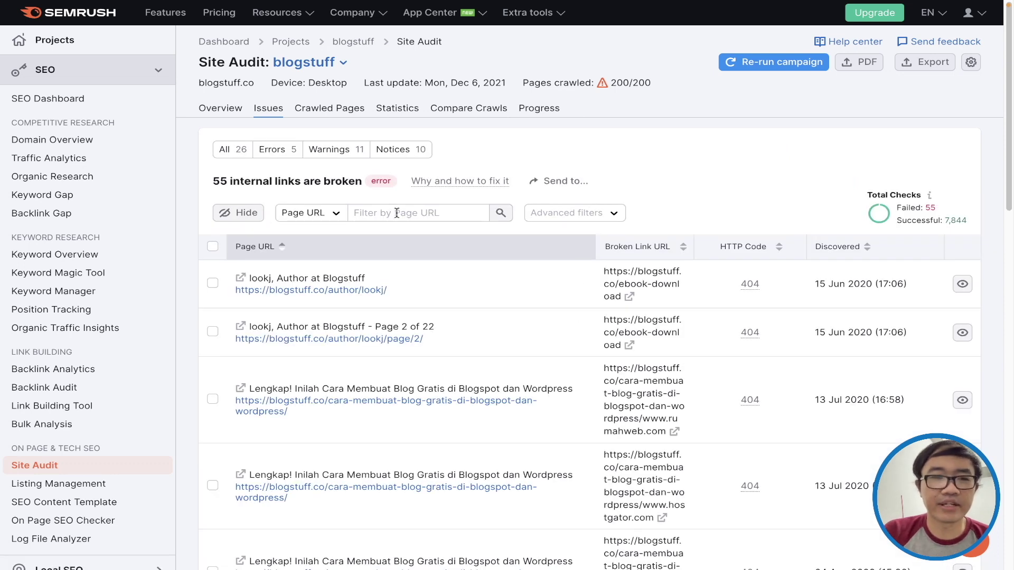
Browse the pages with broken internal links and return to the list of all audit issues
scroll(570, 274, down, 1)
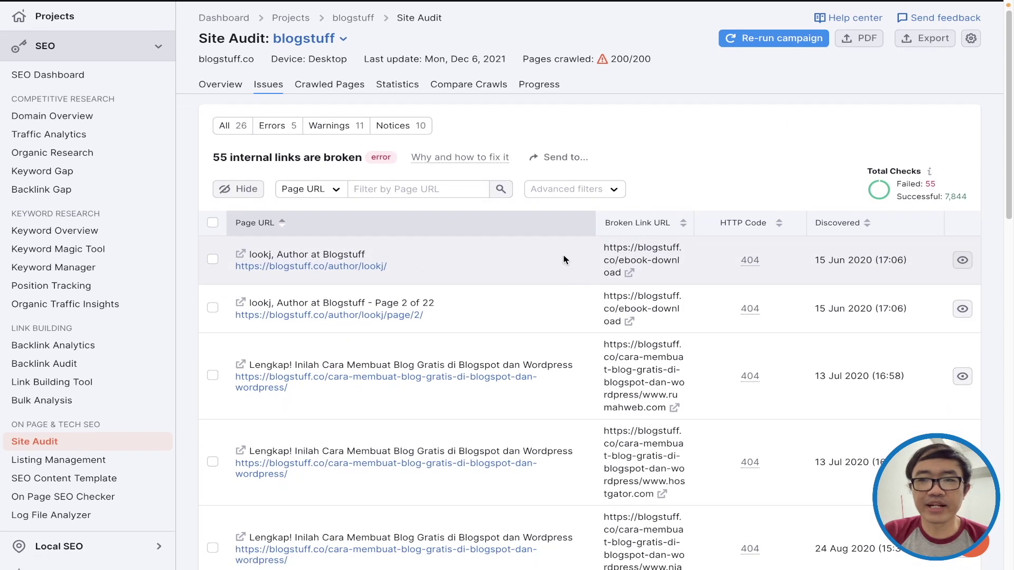
scroll(564, 259, down, 10)
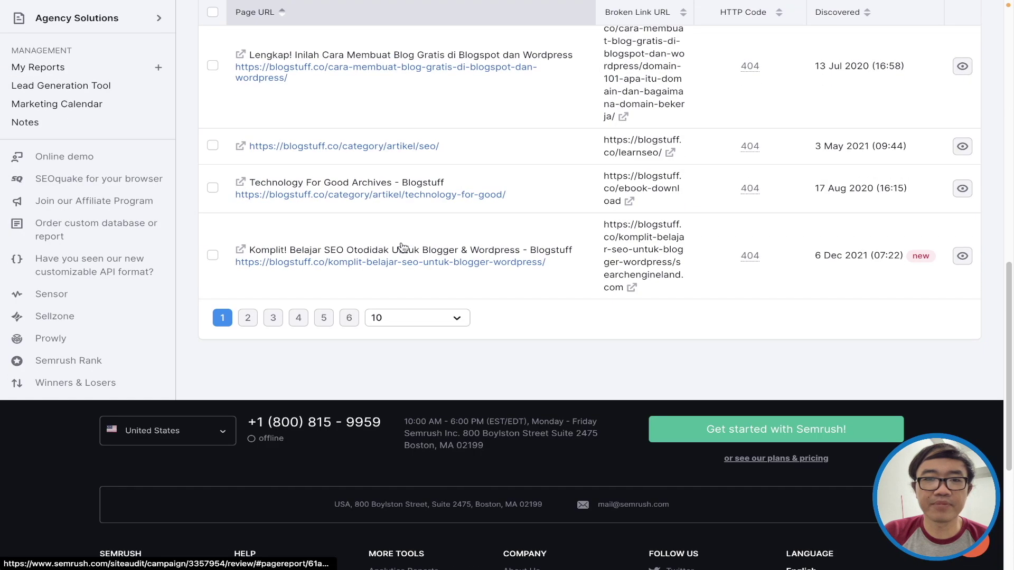
scroll(404, 242, up, 12)
click(234, 153)
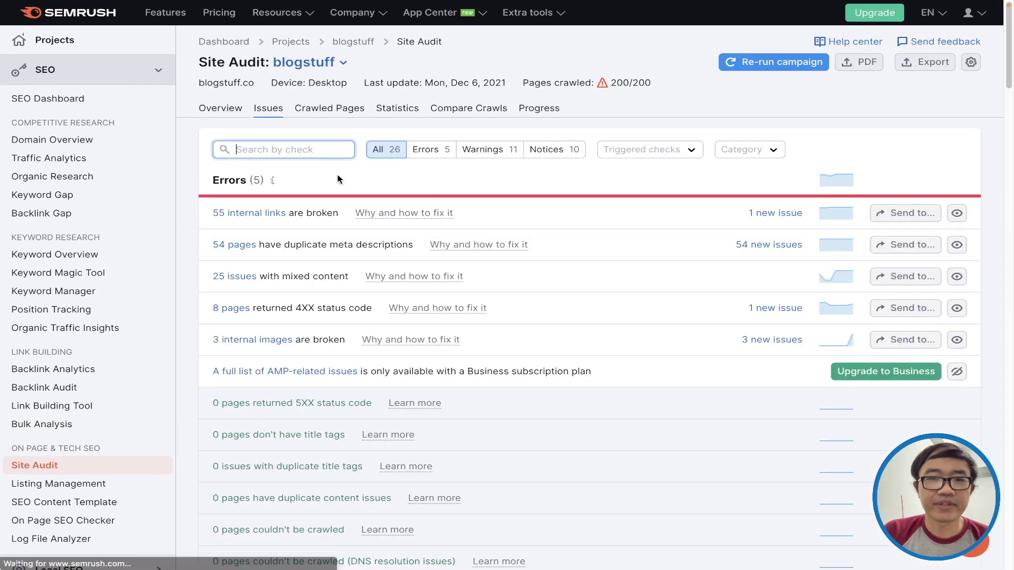
Review the errors and the other checks in the full list of audit issues
mouse_move(431, 283)
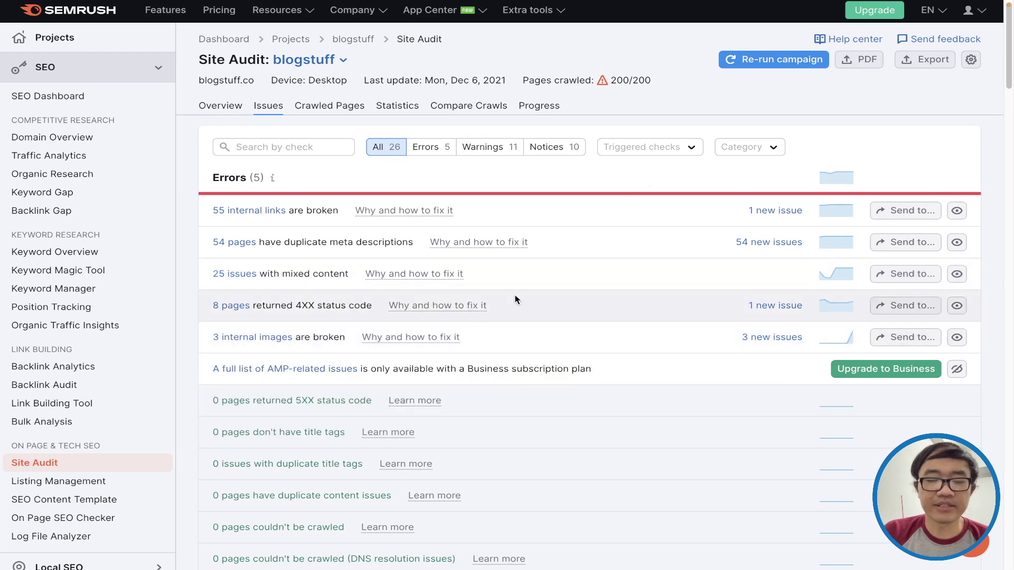
scroll(517, 297, down, 5)
scroll(517, 296, up, 5)
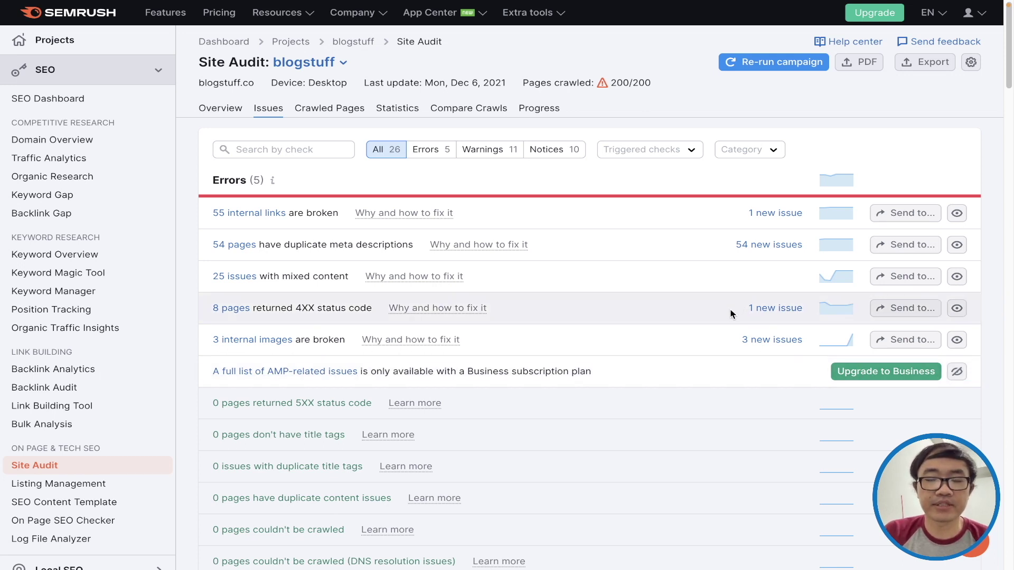
scroll(730, 314, down, 5)
scroll(729, 314, up, 1)
scroll(672, 304, down, 9)
scroll(655, 296, up, 11)
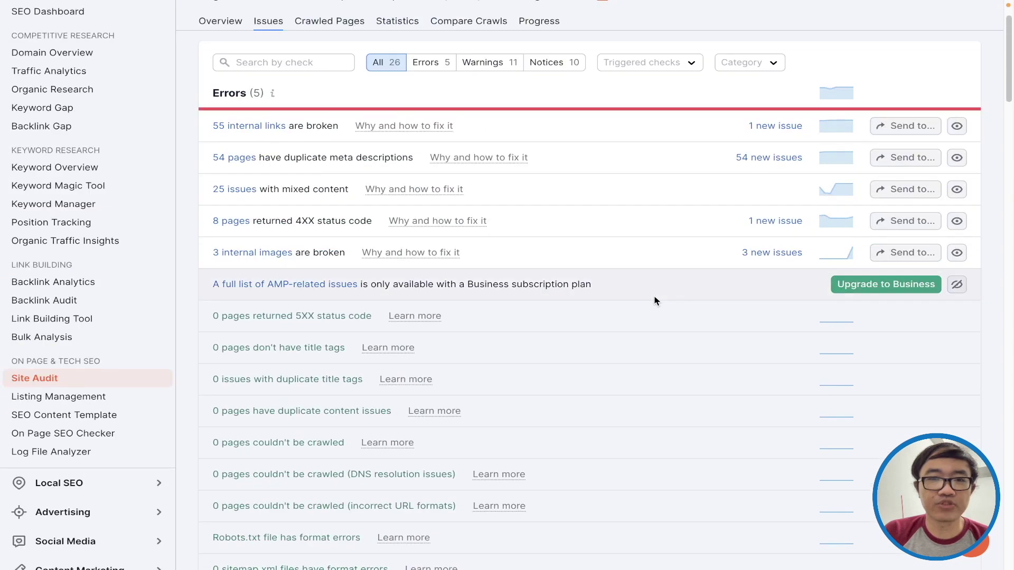
scroll(655, 299, up, 2)
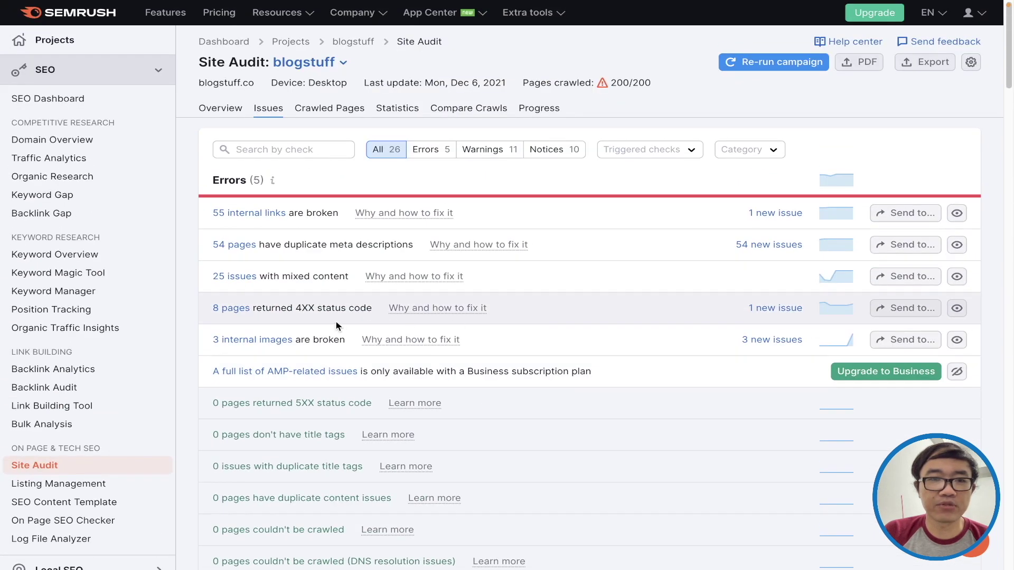
Open the broken internal images error from the audit issues
click(241, 340)
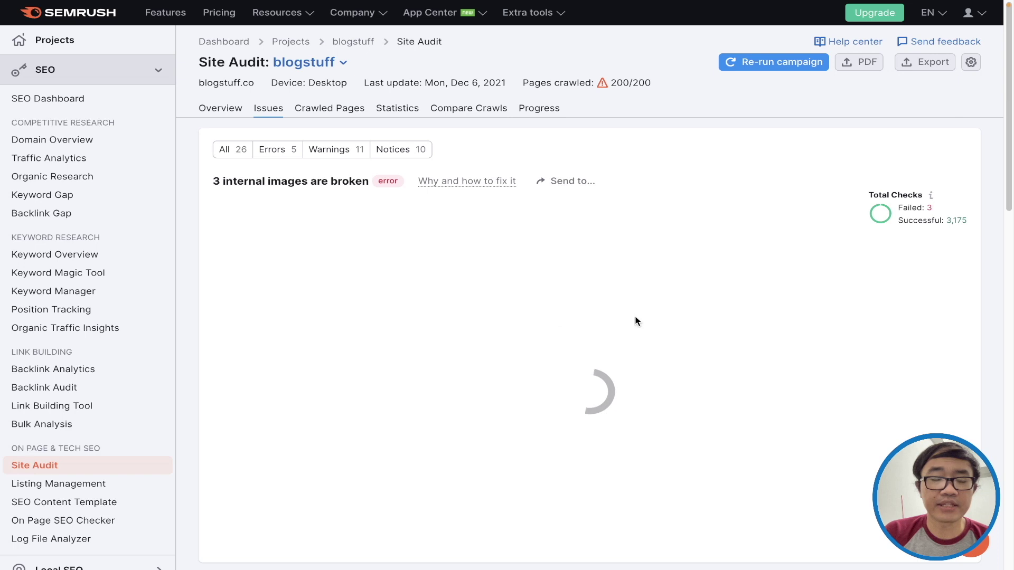
scroll(362, 284, down, 1)
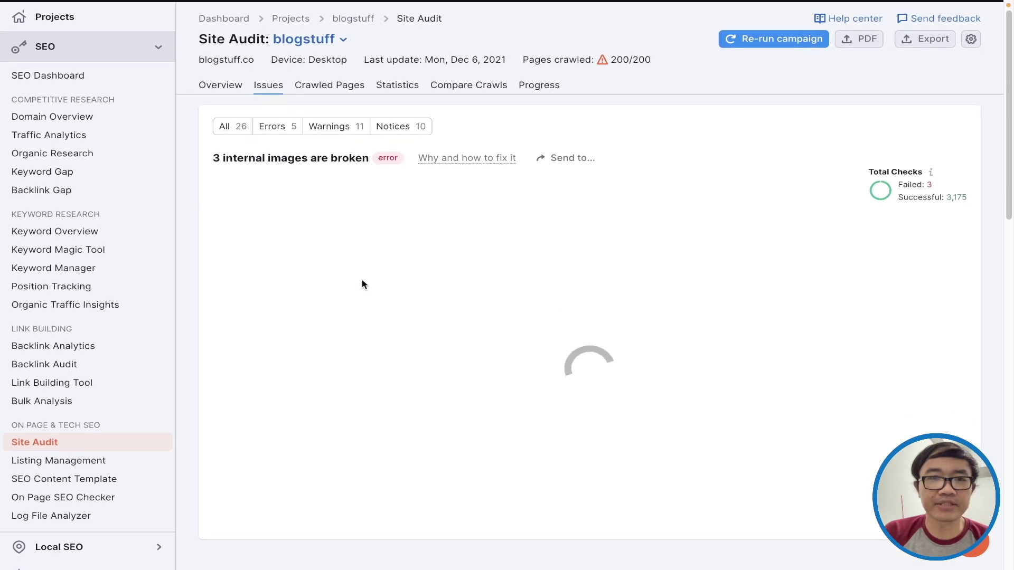
scroll(362, 284, up, 1)
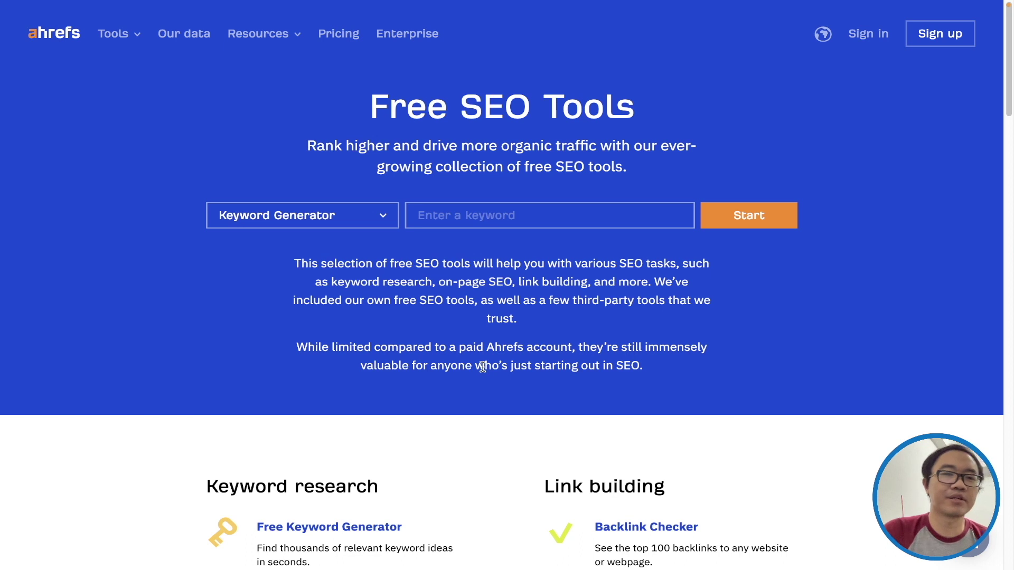
On the Ahrefs Free SEO Tools page, check the available tools and start the Keyword Generator for "belajar blog"
click(360, 224)
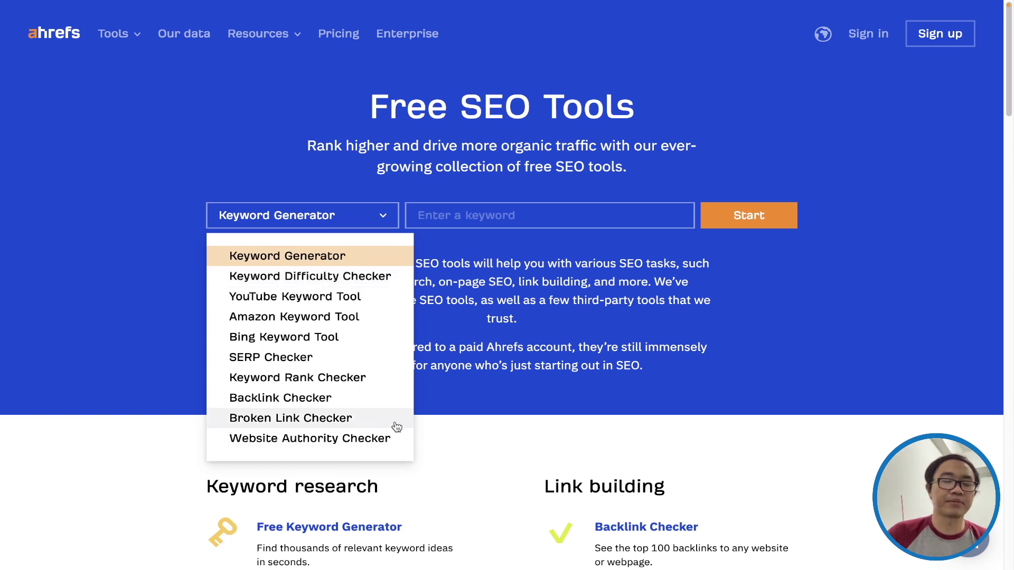
click(521, 294)
click(467, 218)
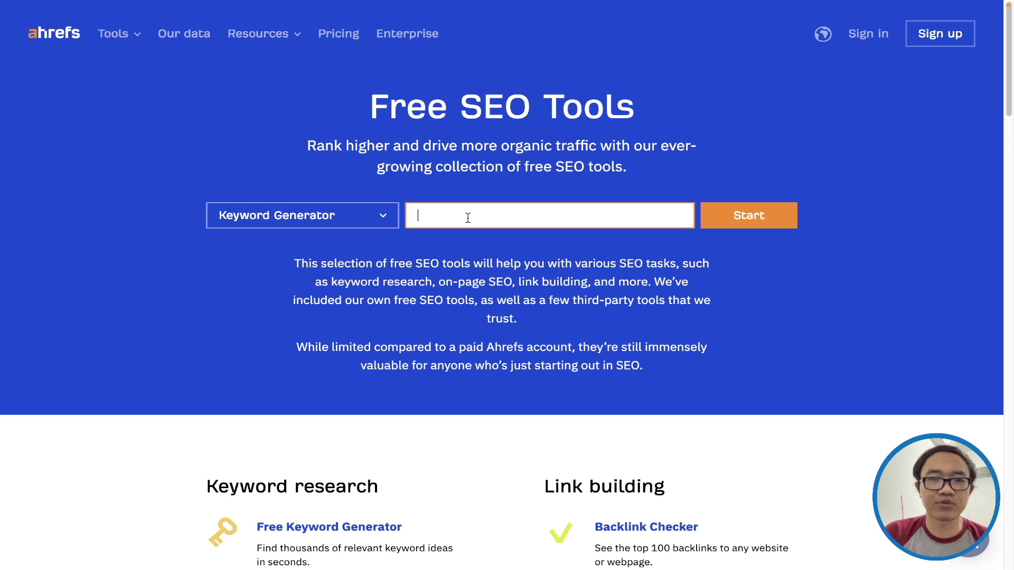
text(belajar blog)
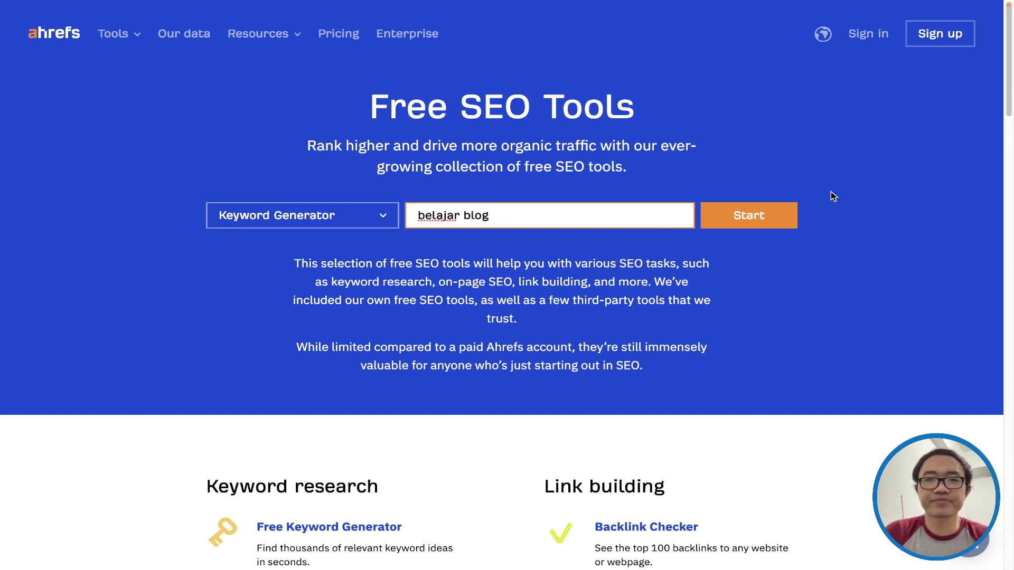
click(748, 215)
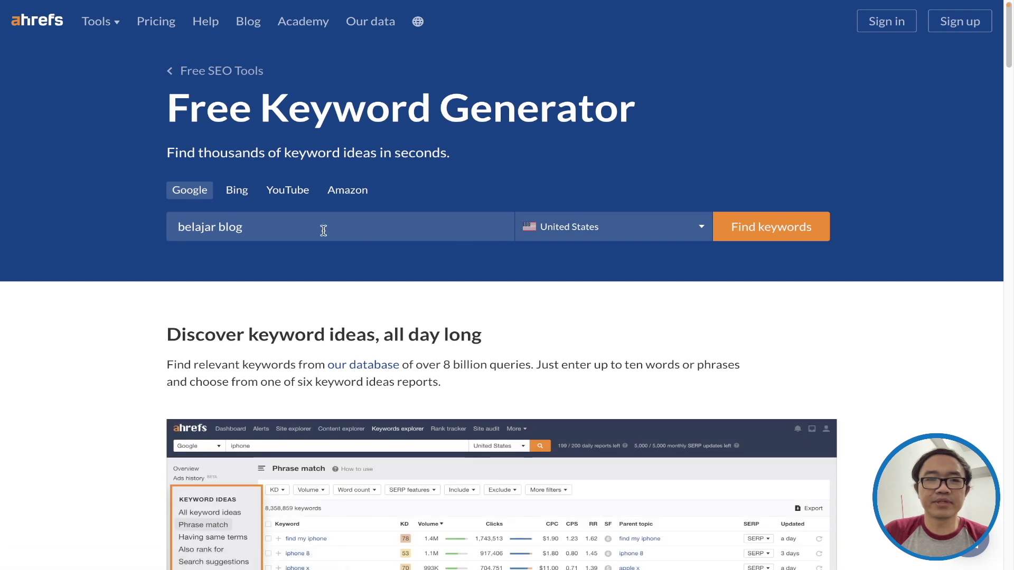
Set the Google keyword search country to Indonesia and find the keyword ideas for "belajar blog"
click(593, 231)
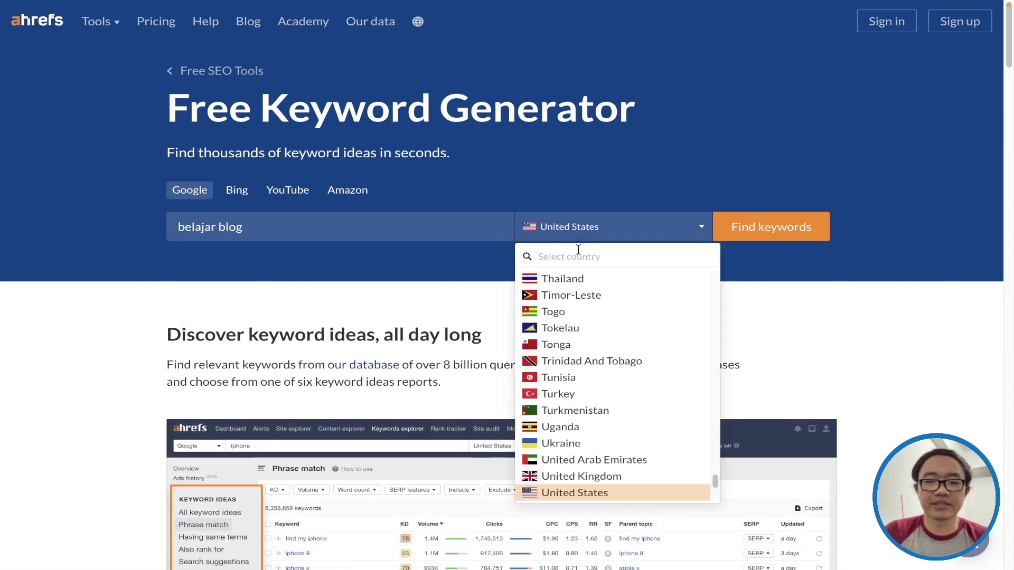
text(ind)
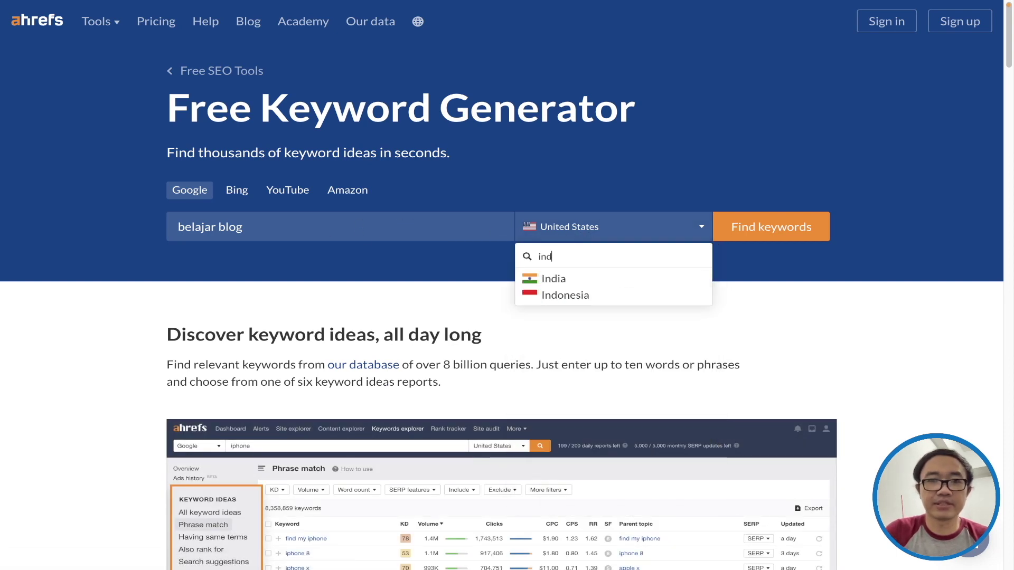
click(564, 293)
click(633, 186)
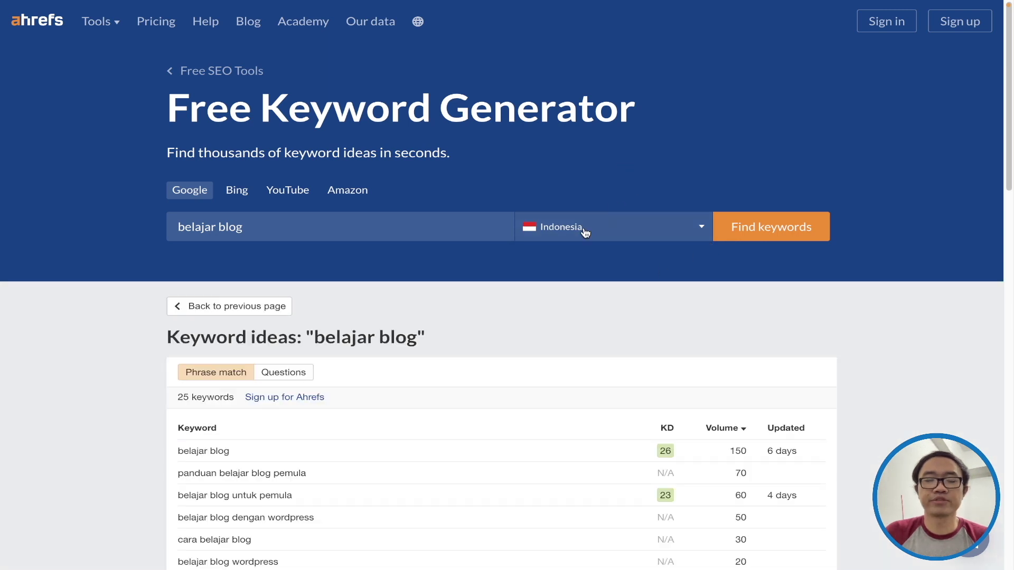
Examine the keyword ideas from "belajar blog" to "buku belajar blog" with their difficulty and search volume
scroll(496, 260, down, 3)
scroll(488, 259, down, 3)
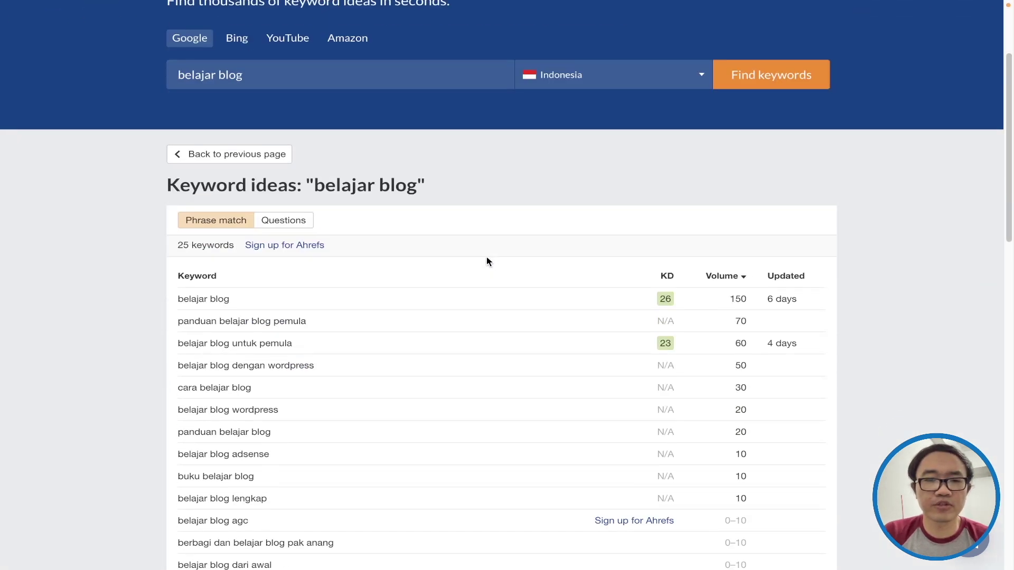
drag(178, 186, 593, 363)
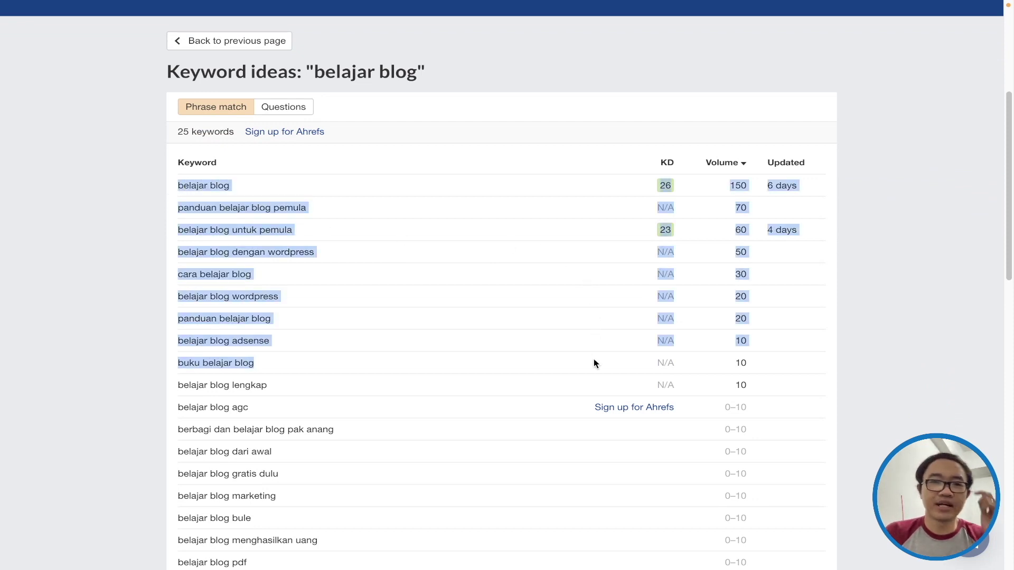
scroll(593, 359, up, 5)
click(579, 337)
scroll(578, 338, down, 2)
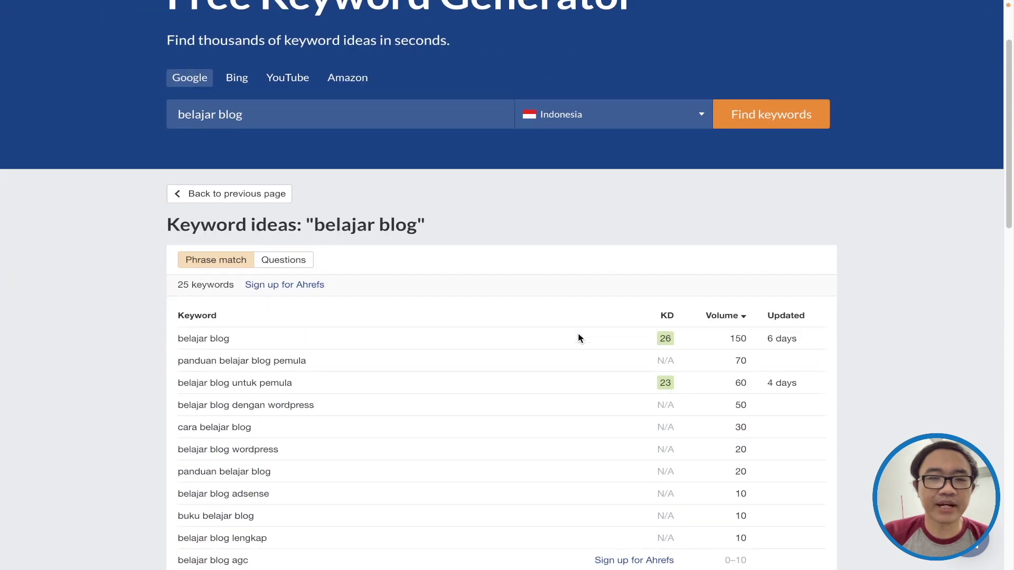
scroll(579, 338, down, 1)
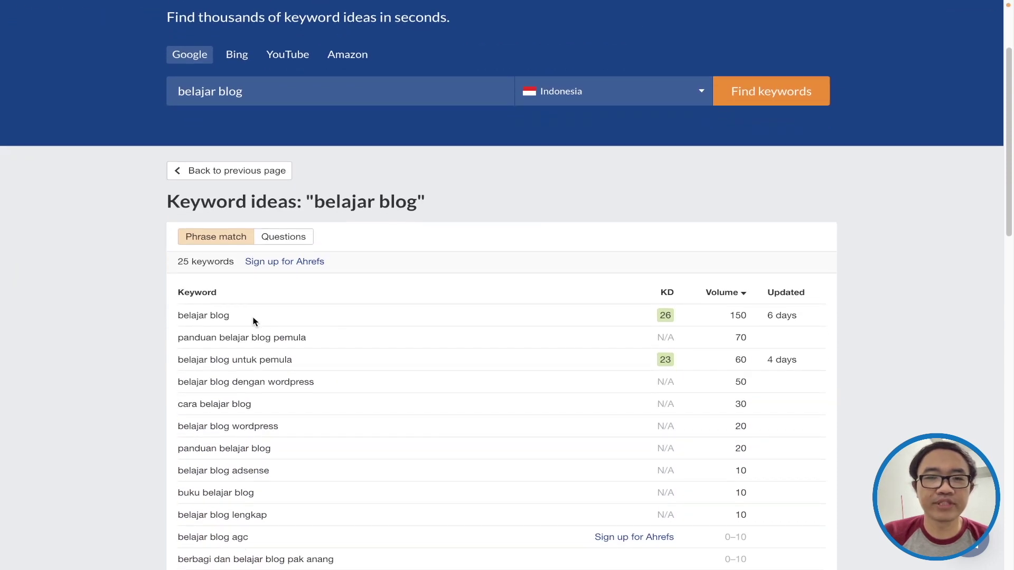
Look over the phrase match table again, highlighting the rows from "belajar blog" to "belajar blog agc"
scroll(254, 321, up, 3)
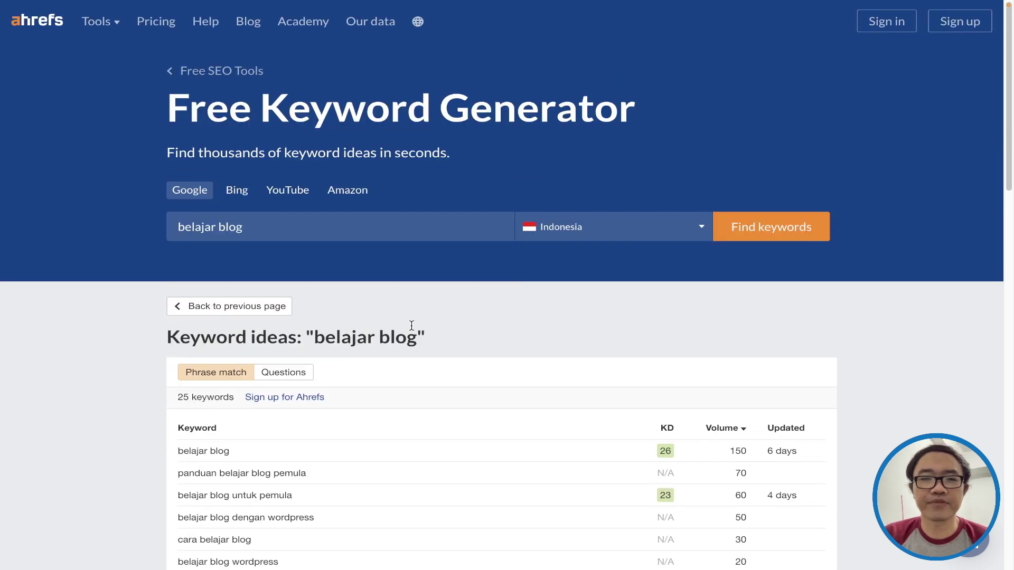
scroll(411, 326, down, 5)
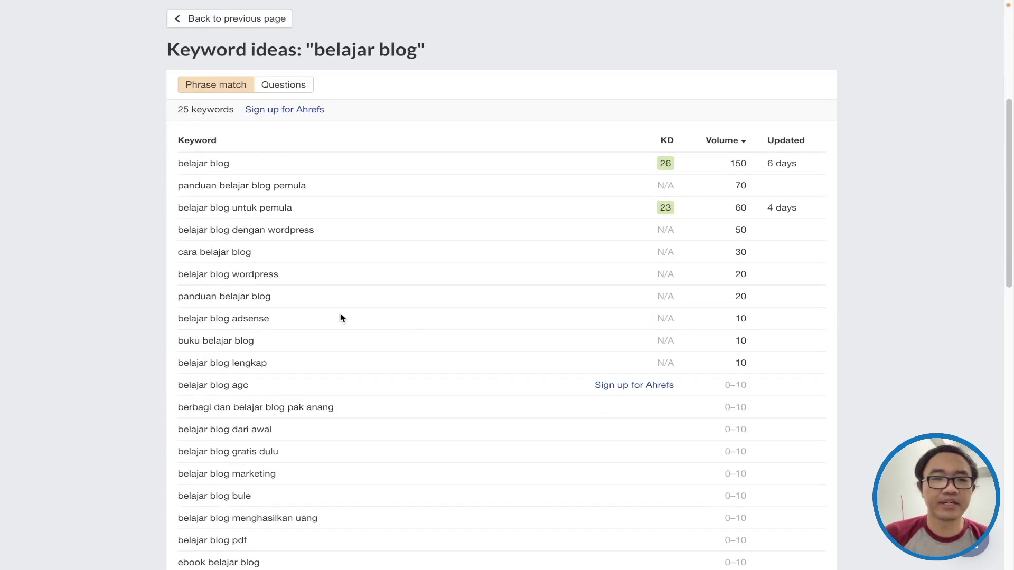
drag(177, 163, 293, 393)
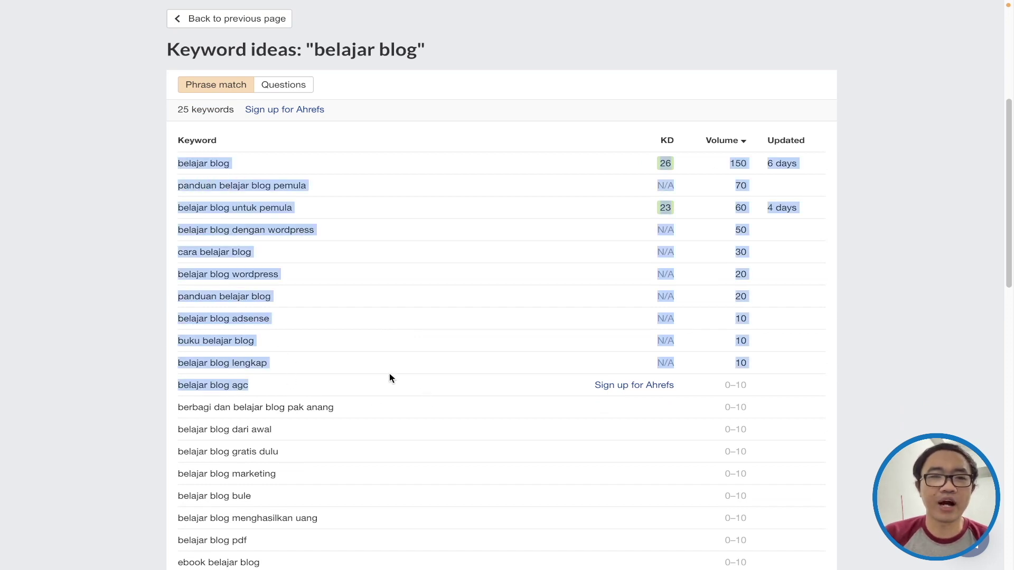
click(306, 347)
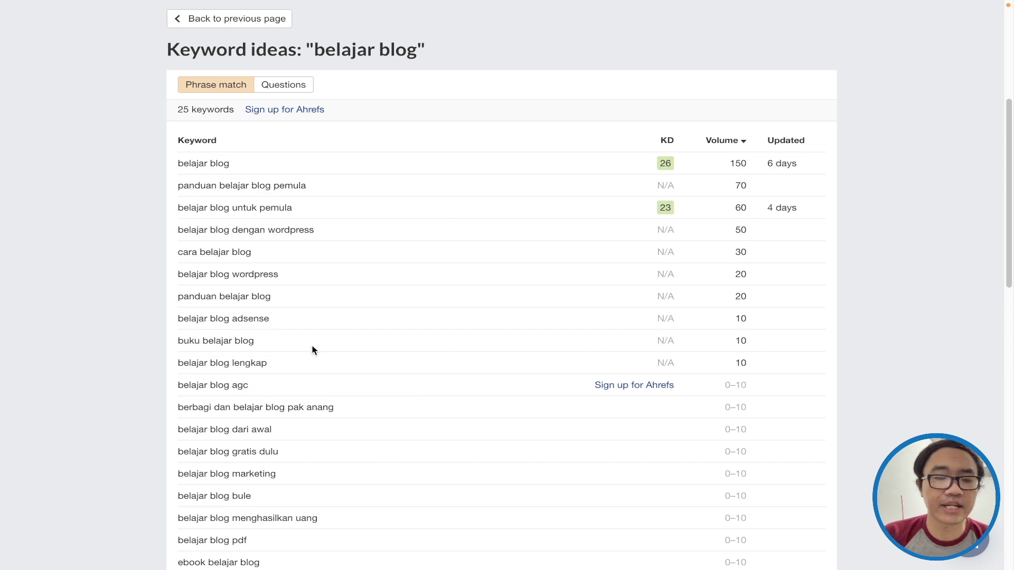
scroll(308, 344, up, 5)
scroll(315, 341, down, 5)
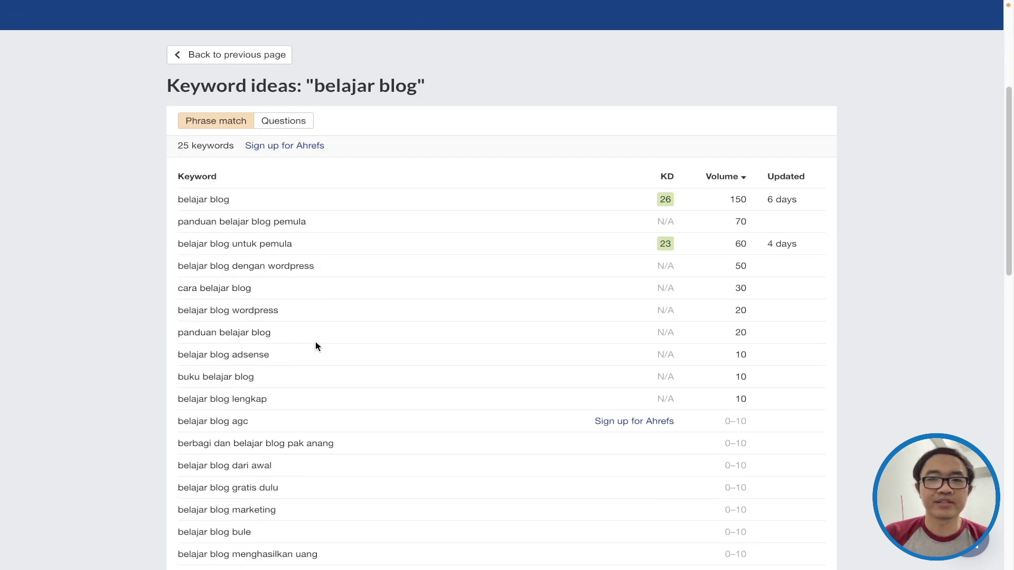
scroll(343, 336, up, 5)
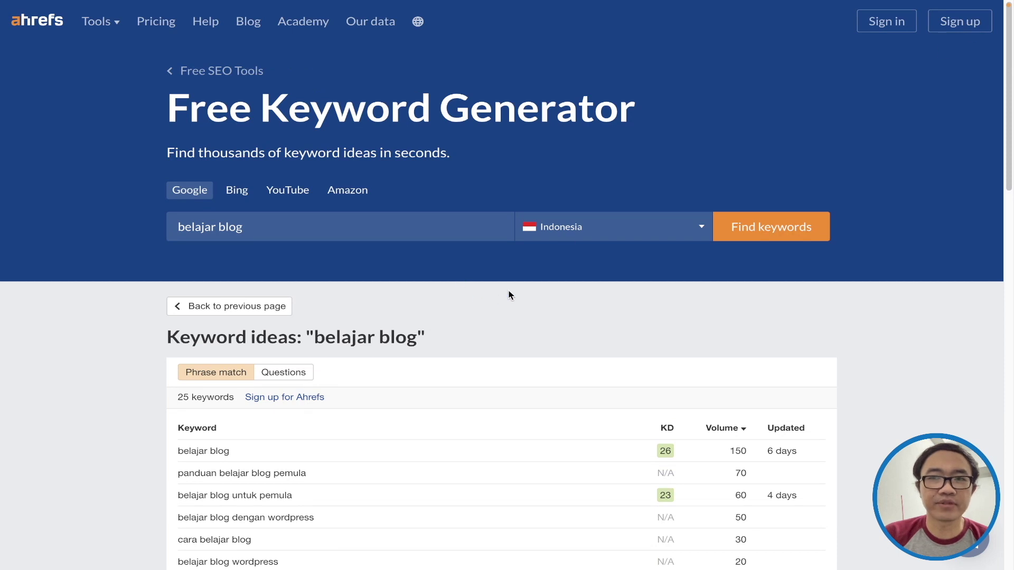
scroll(442, 279, down, 2)
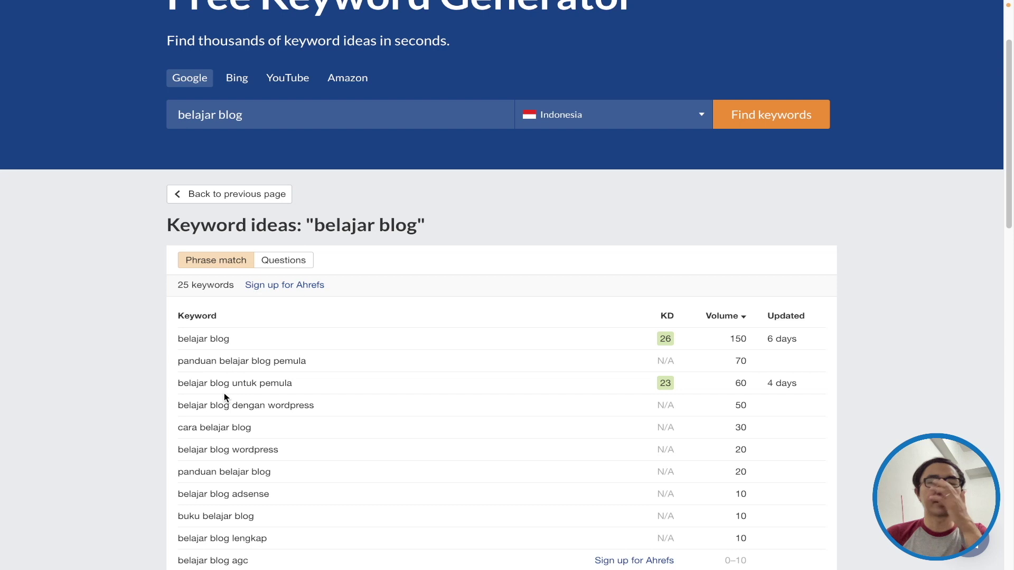
scroll(223, 397, up, 2)
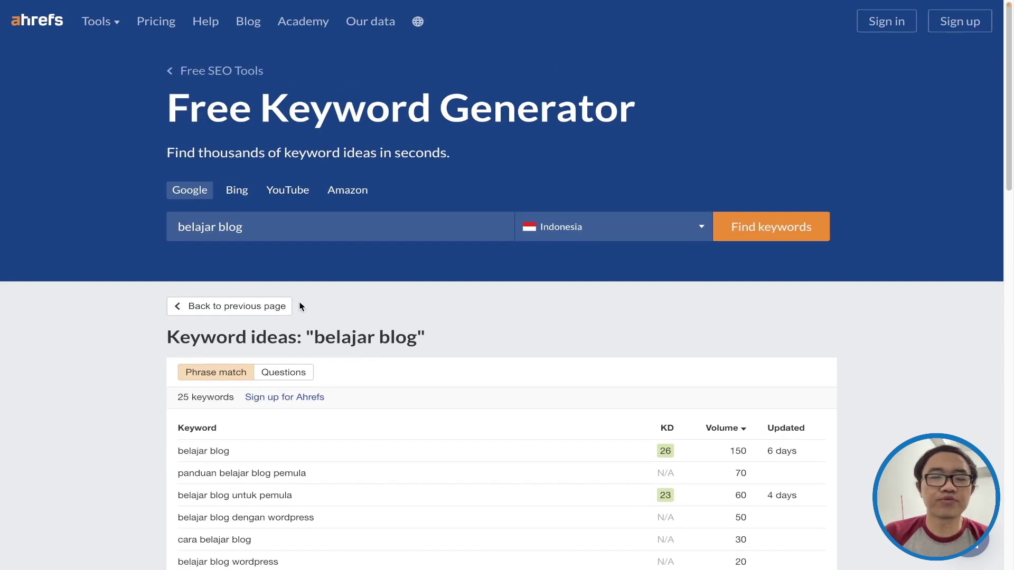
scroll(372, 317, down, 2)
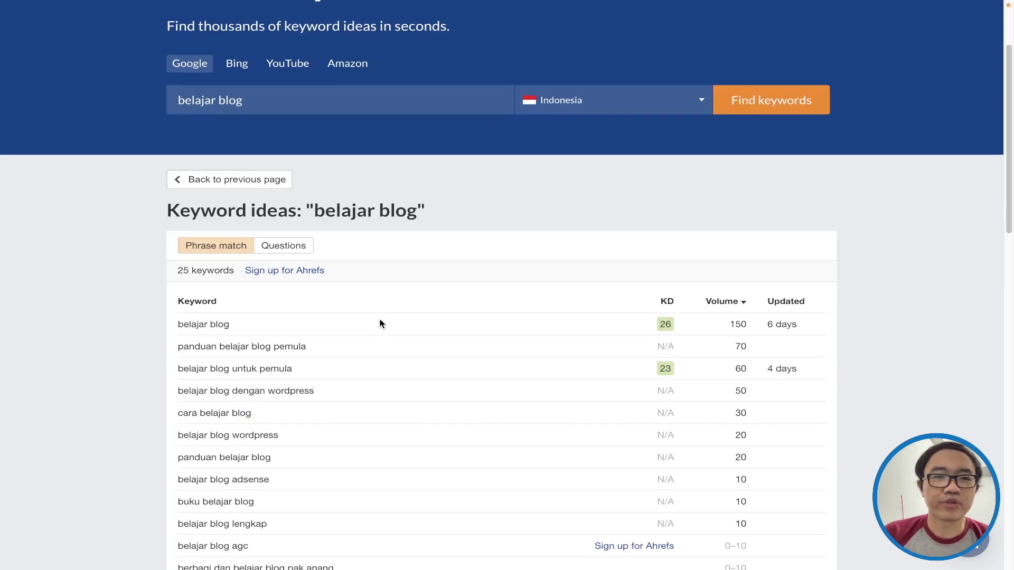
Switch the keyword research to YouTube and enter "belajar blog" as the keyword
scroll(334, 265, up, 2)
click(287, 190)
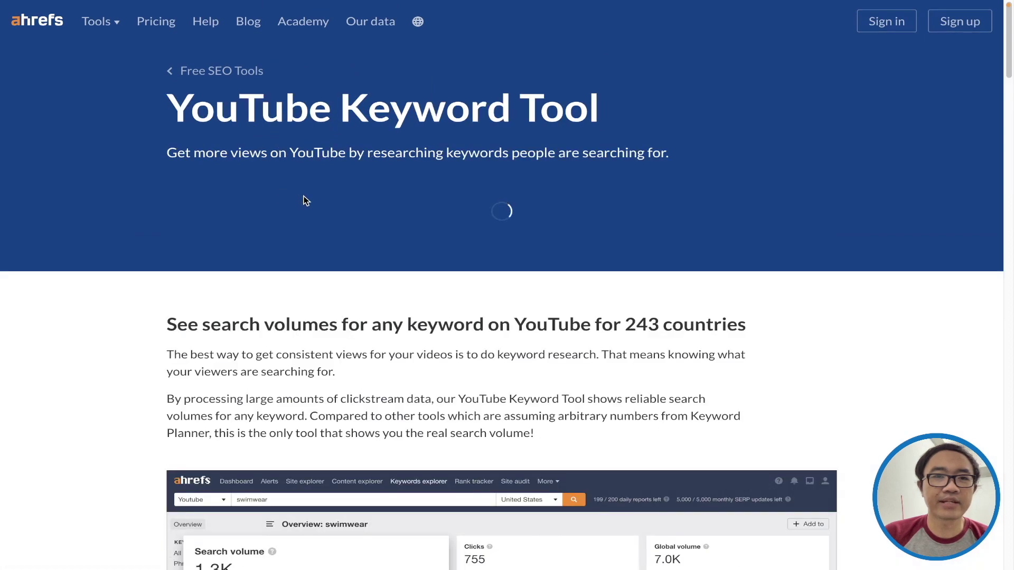
click(402, 226)
text(belajar blog)
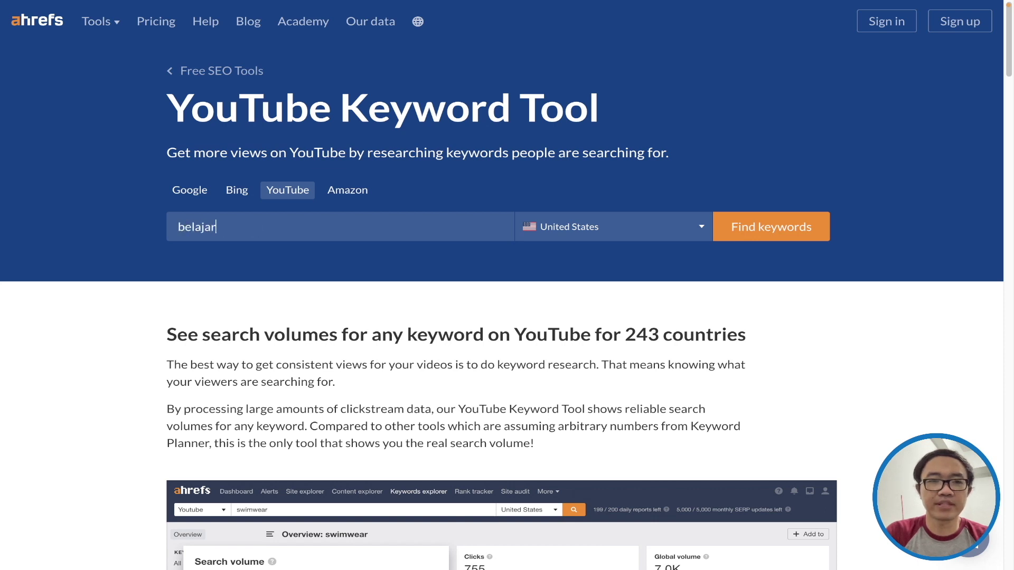
Set the YouTube keyword search country to Indonesia and find the keyword ideas
click(529, 232)
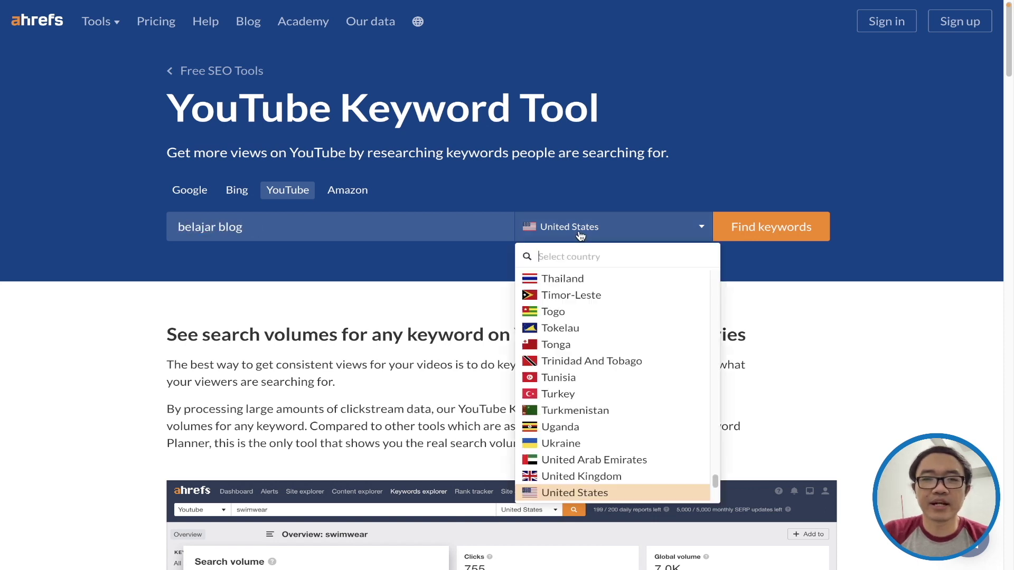
text(ind)
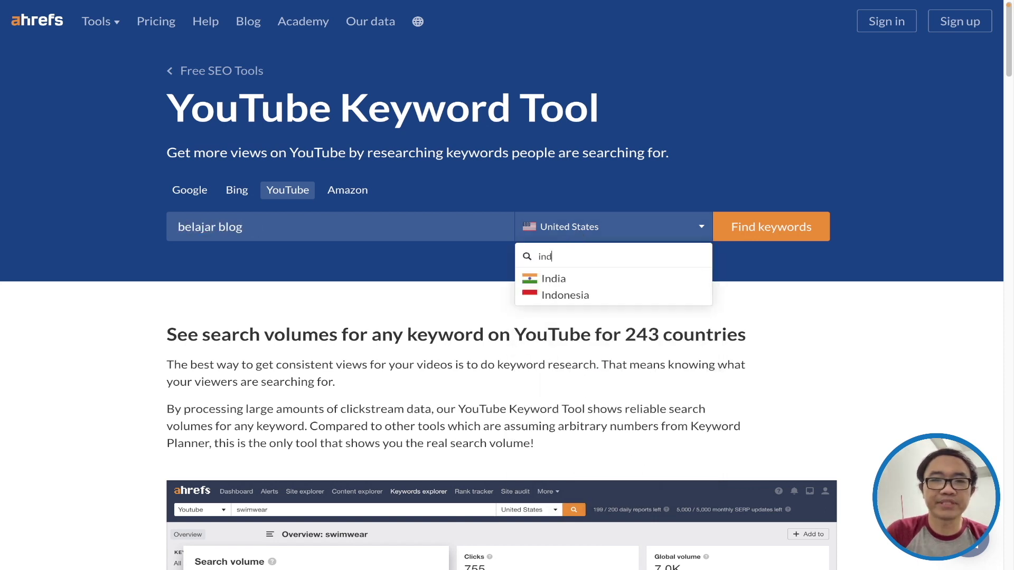
click(580, 295)
click(636, 186)
click(742, 226)
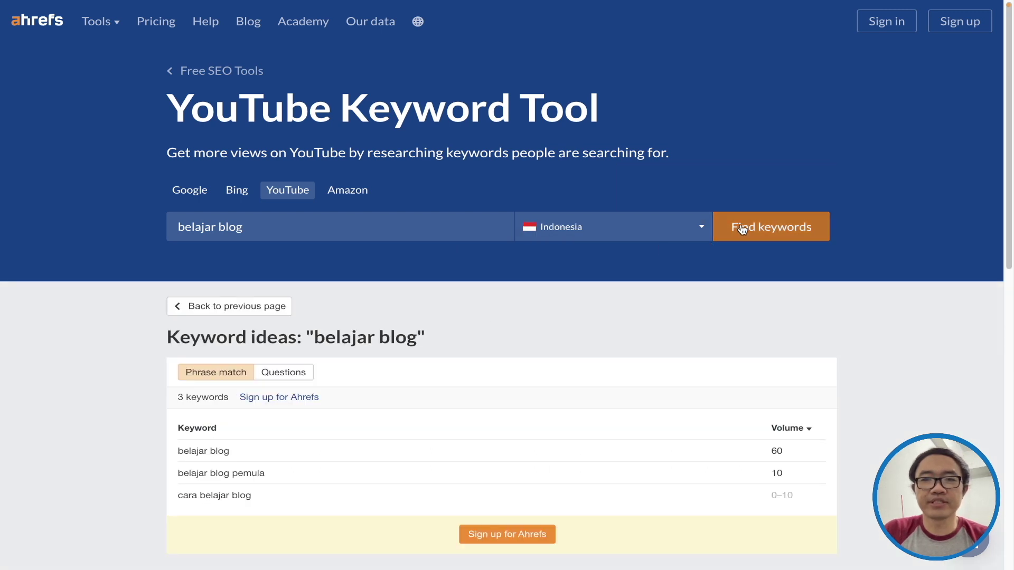
Review the YouTube keyword ideas for "belajar blog", highlighting the rows from "belajar blog" to "cara belajar blog"
scroll(340, 326, down, 2)
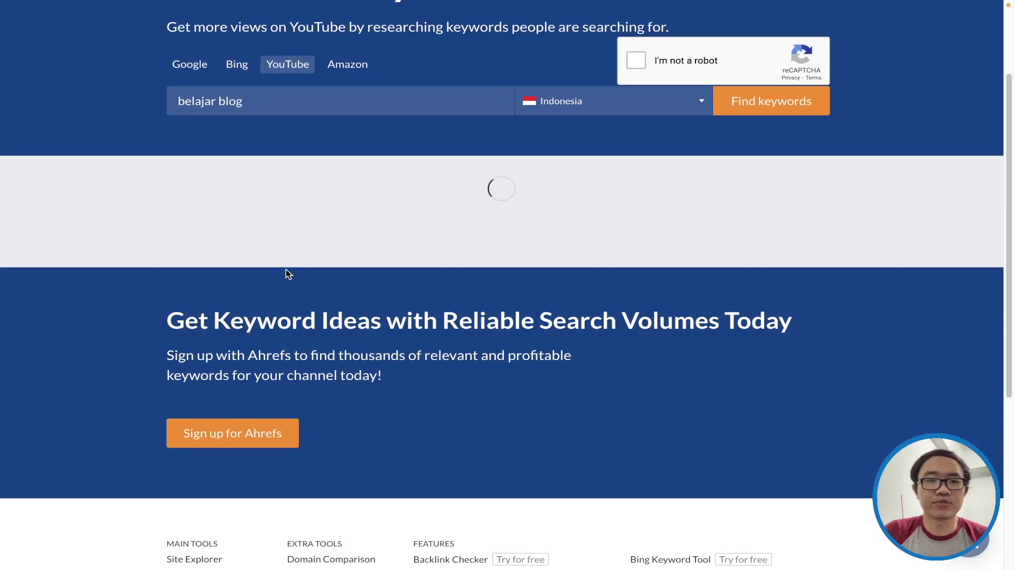
scroll(265, 225, up, 2)
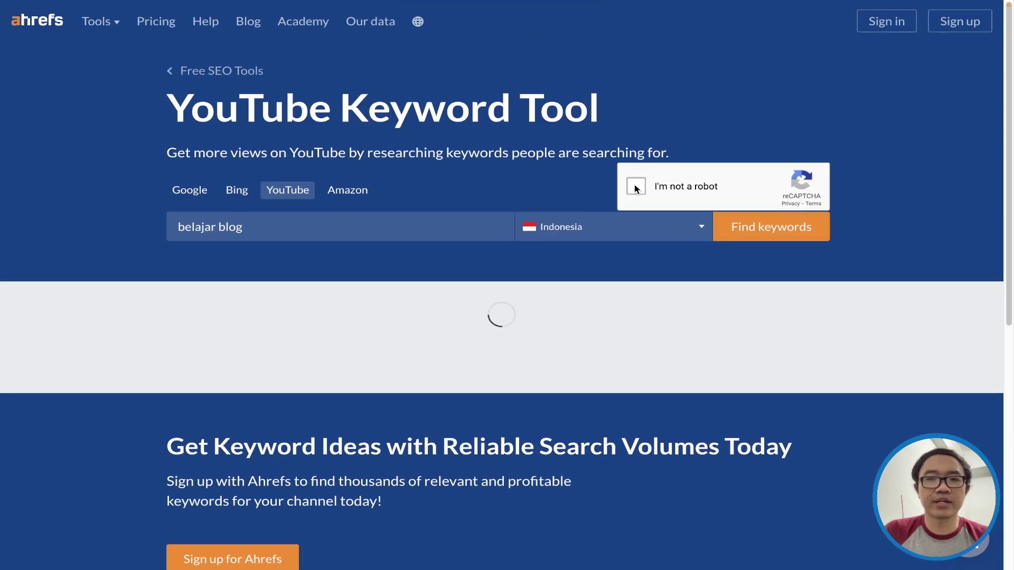
scroll(248, 315, down, 1)
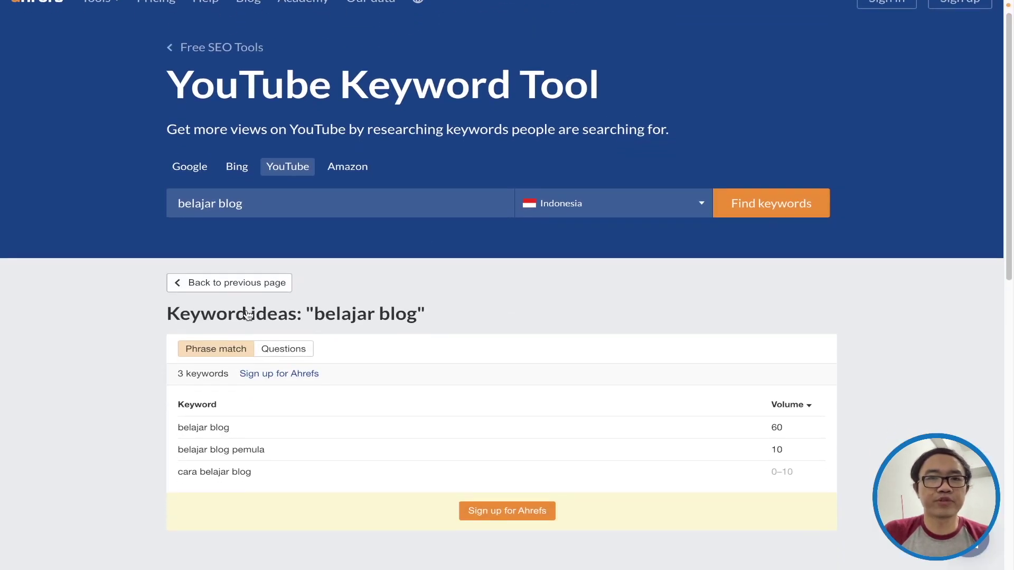
scroll(294, 344, down, 2)
drag(266, 357, 179, 292)
scroll(417, 227, up, 3)
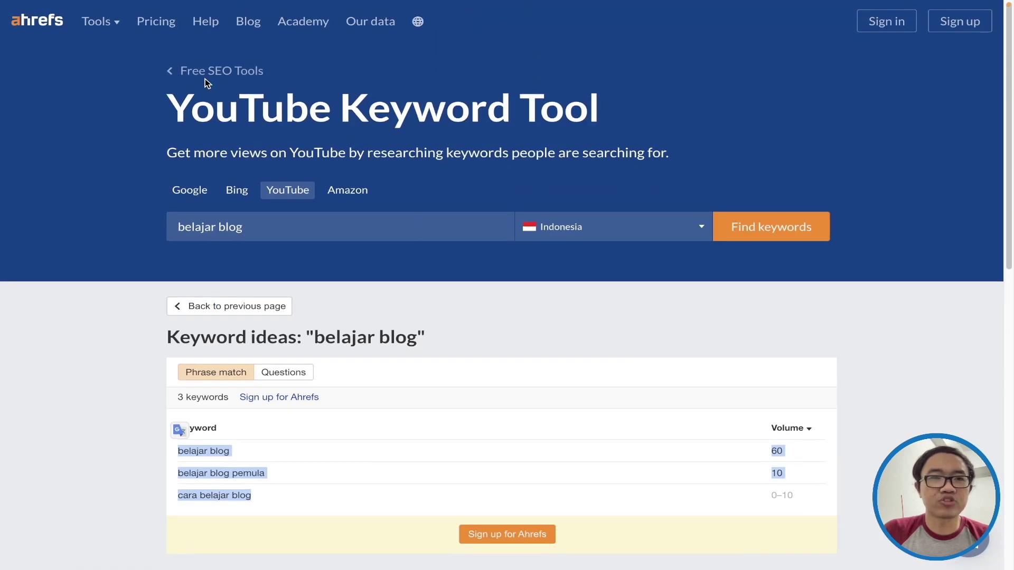
Return to the Free SEO Tools page and start the SERP Checker with the keyword "belajar blog"
click(184, 71)
click(324, 216)
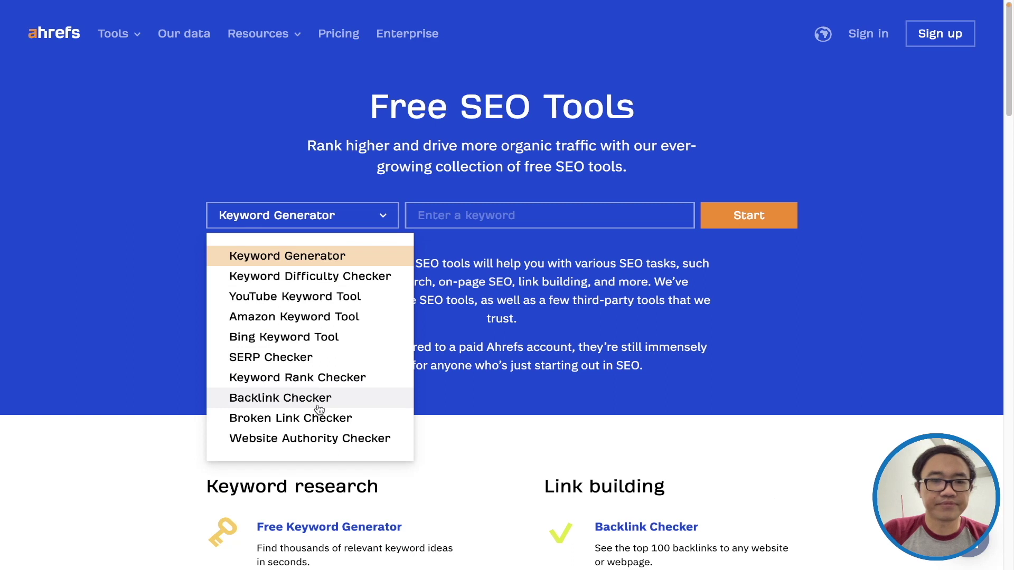
click(295, 362)
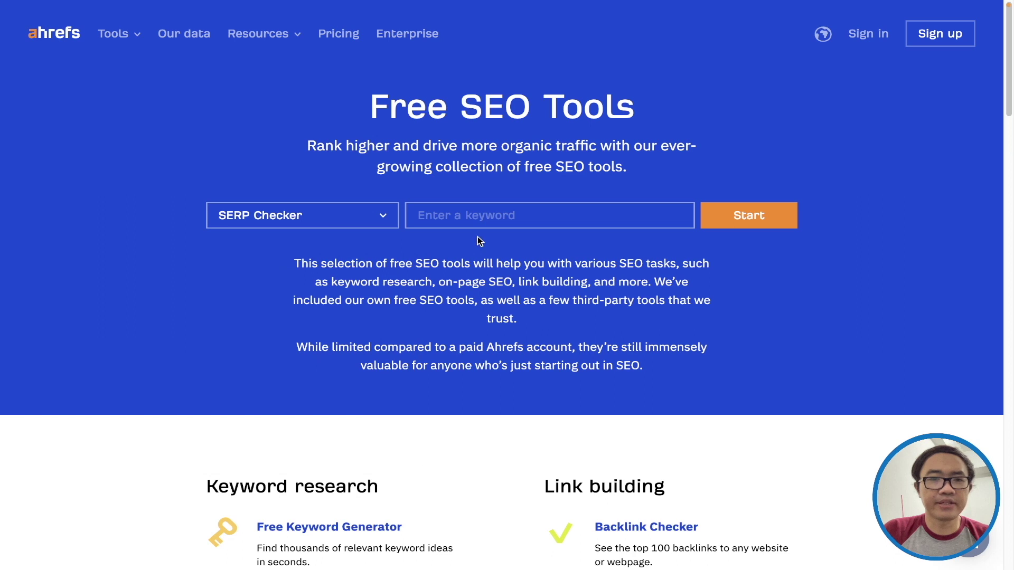
click(481, 220)
text(belajar blog)
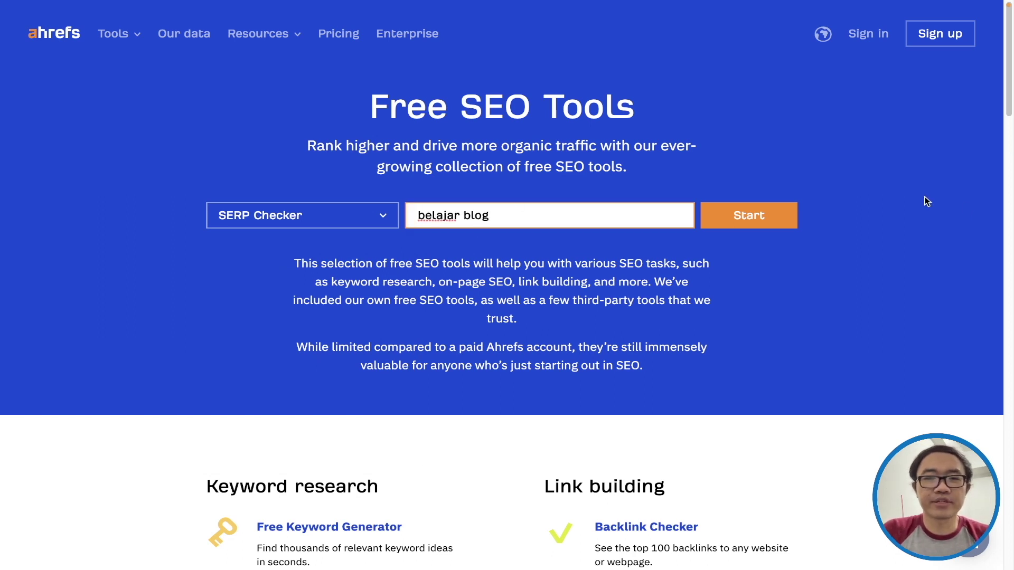
click(714, 222)
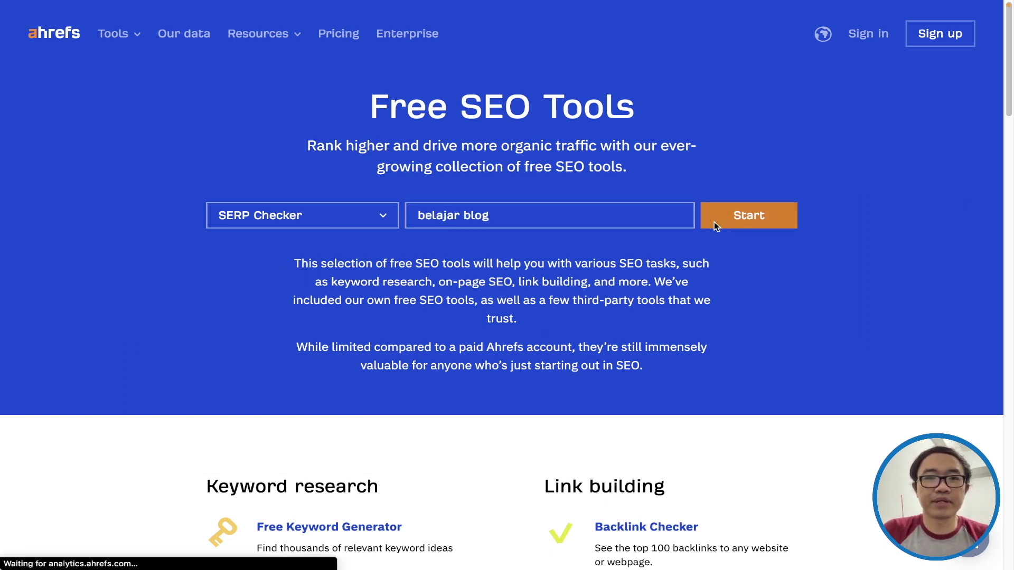
Set the SERP Checker country to Indonesia and run the check for "belajar blog", passing the robot verification
click(582, 210)
text(ind)
click(577, 278)
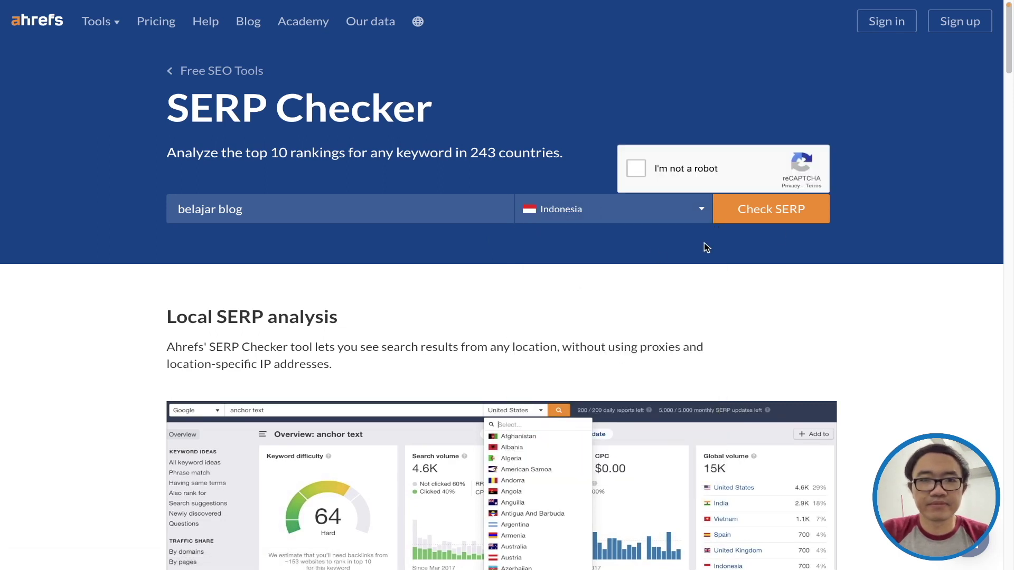
click(635, 170)
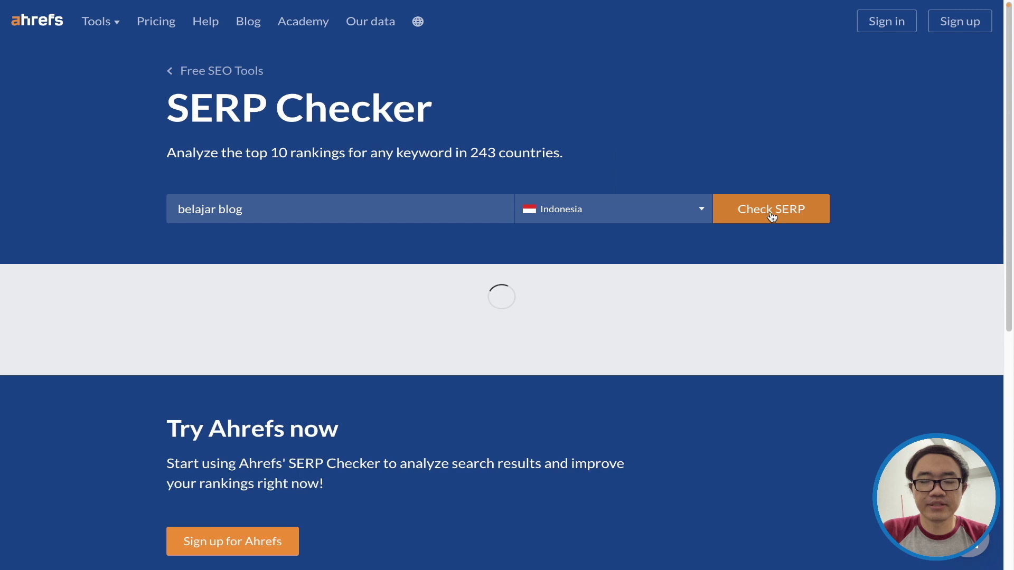
Examine the SERP overview for "belajar blog", comparing the ranking pages with their backlinks, domains, traffic and keywords
scroll(693, 248, down, 2)
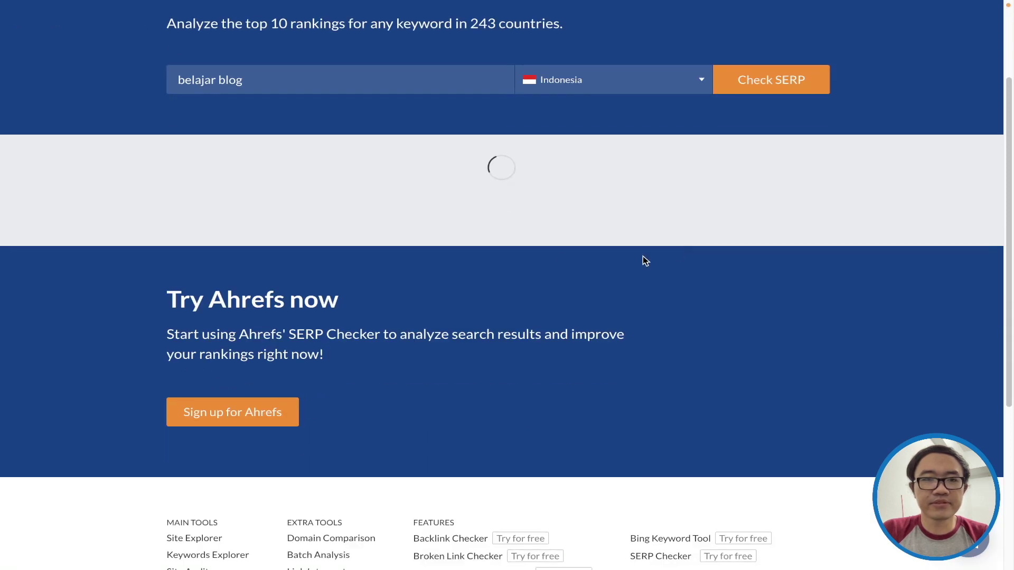
scroll(502, 256, down, 1)
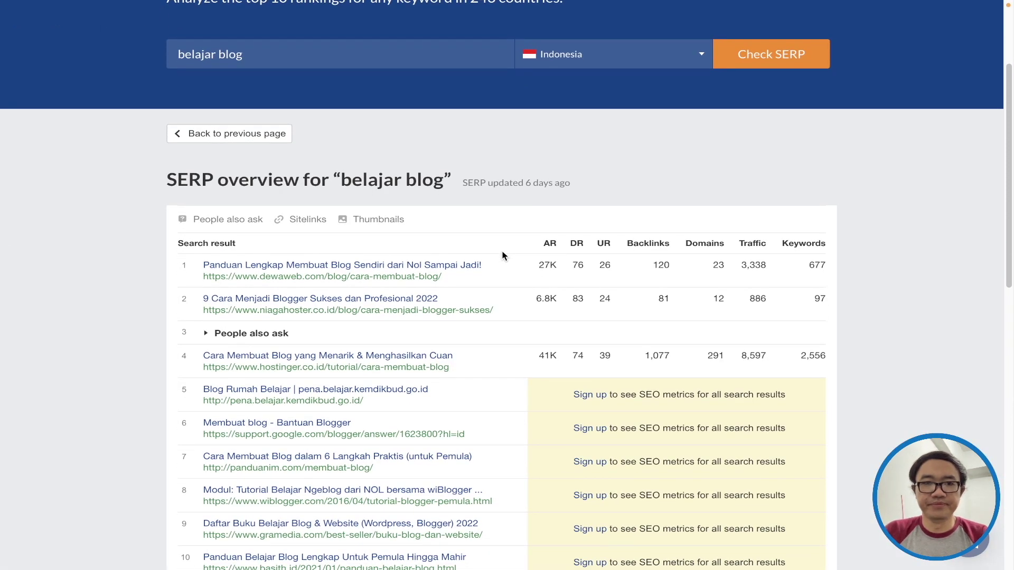
scroll(503, 257, up, 1)
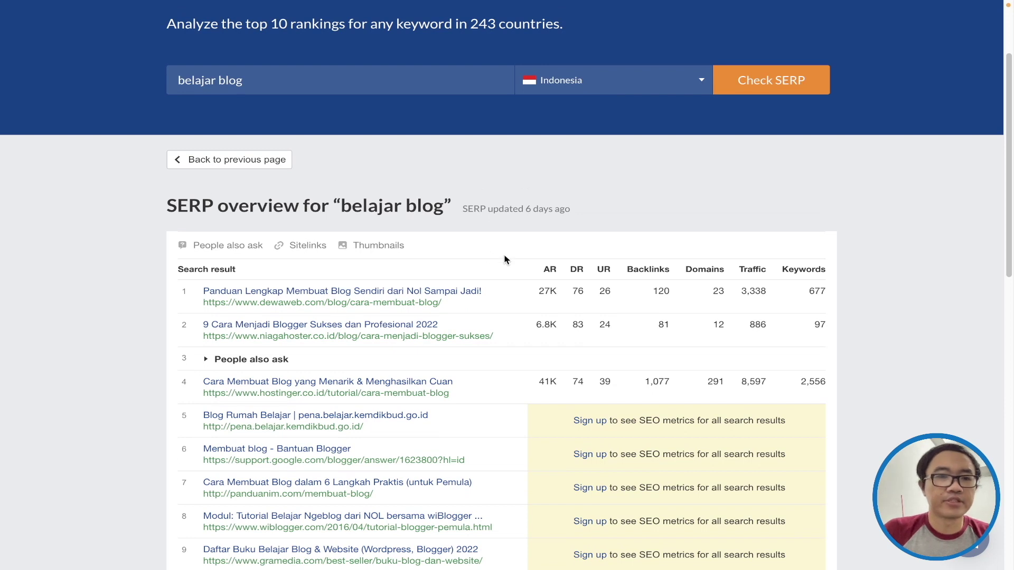
scroll(505, 259, down, 5)
scroll(506, 259, up, 4)
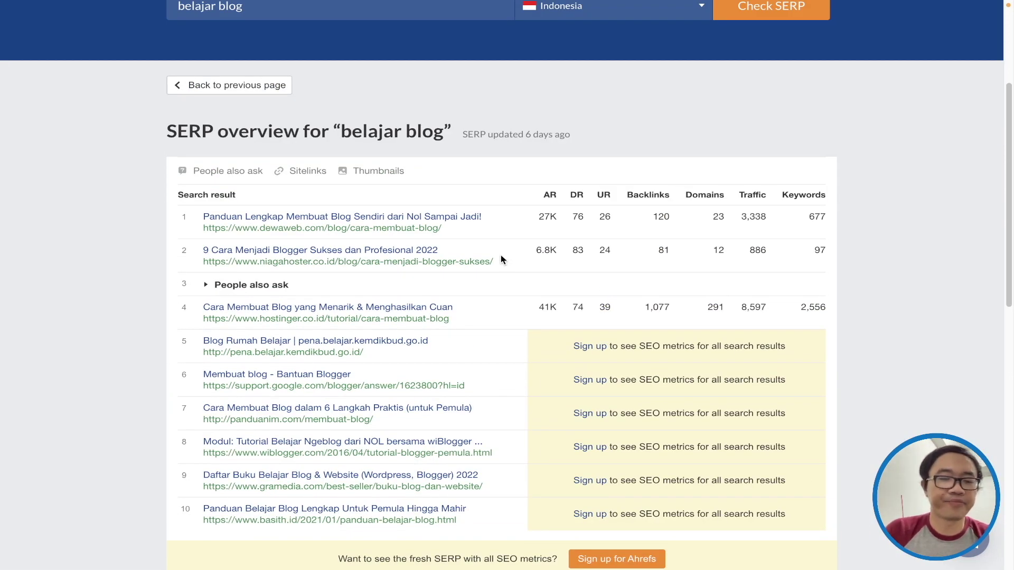
scroll(499, 258, up, 4)
scroll(491, 261, down, 5)
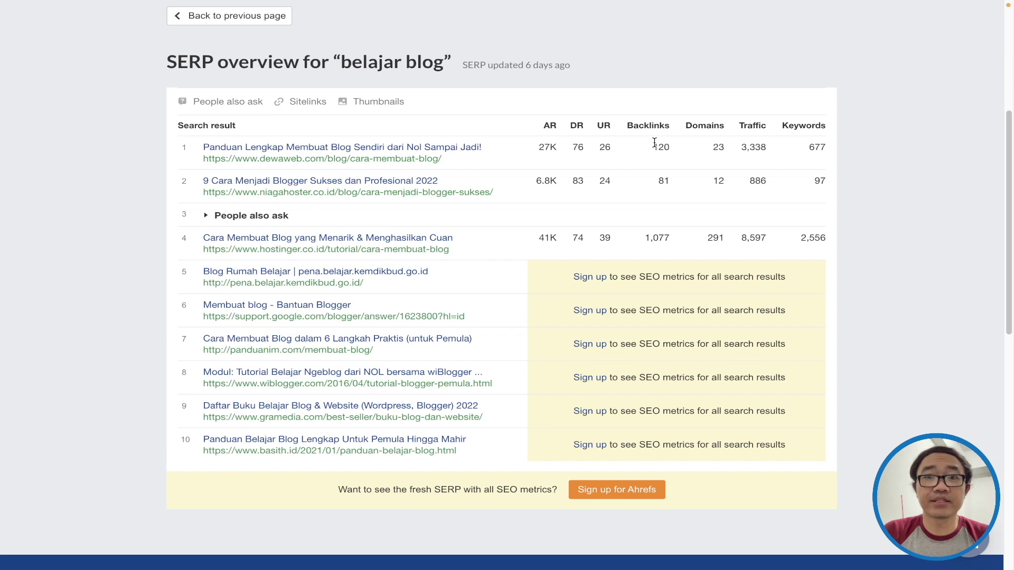
Look over the ranking pages again, focusing on the first result, the dewaweb.com guide to making a blog
right_click(313, 155)
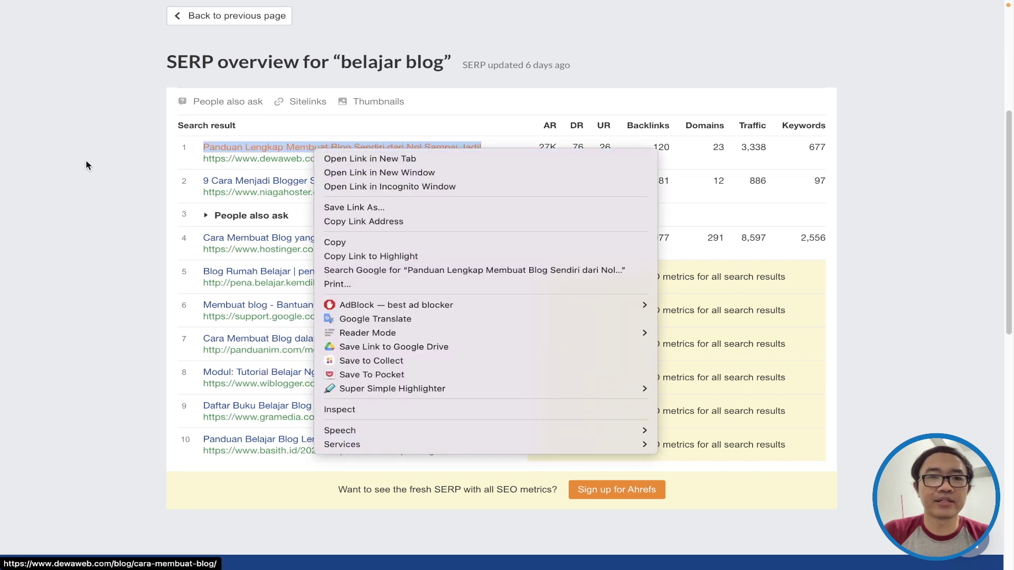
click(100, 185)
scroll(104, 193, up, 2)
scroll(104, 197, up, 1)
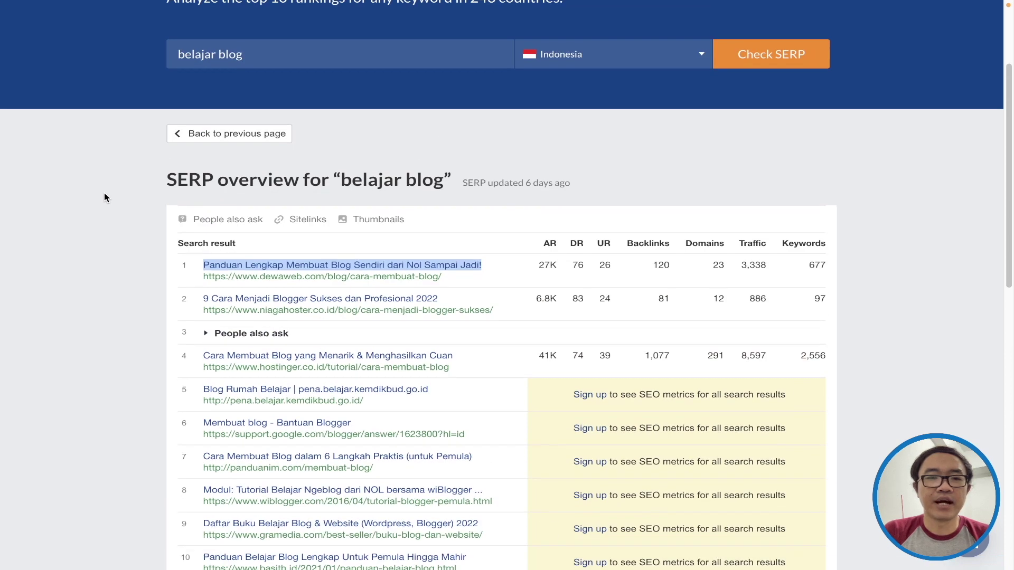
scroll(104, 198, down, 1)
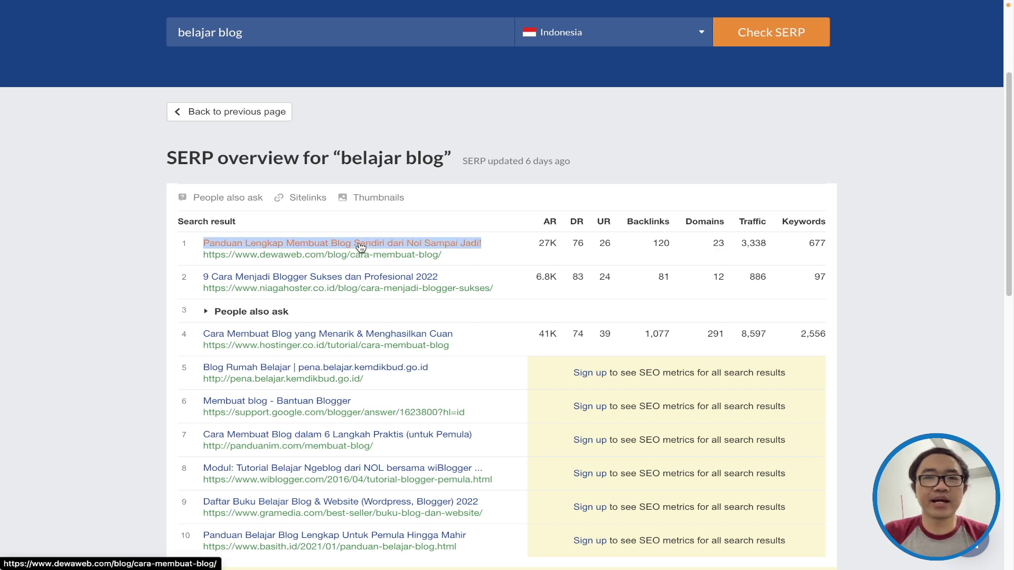
scroll(361, 247, up, 3)
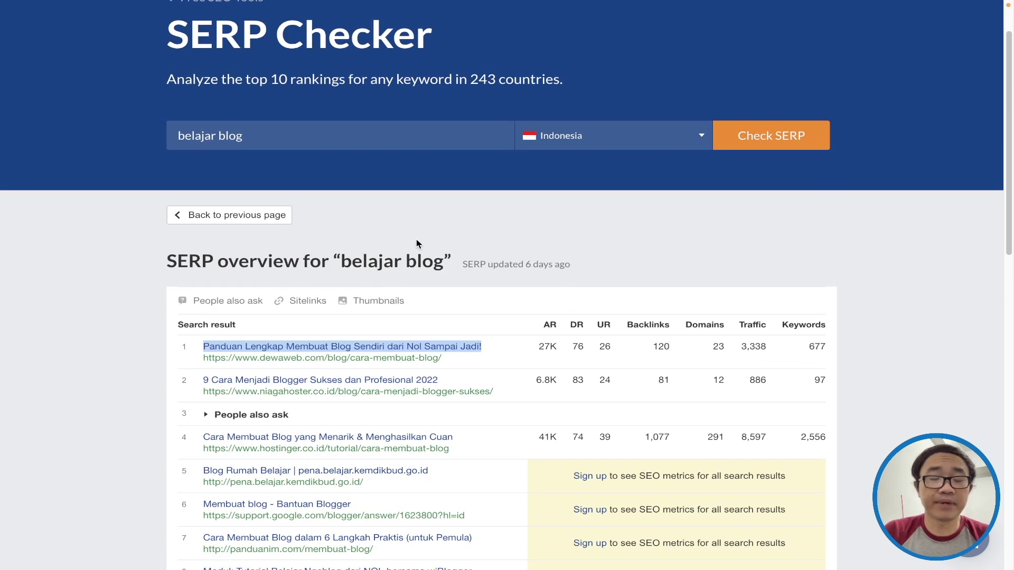
scroll(416, 243, down, 1)
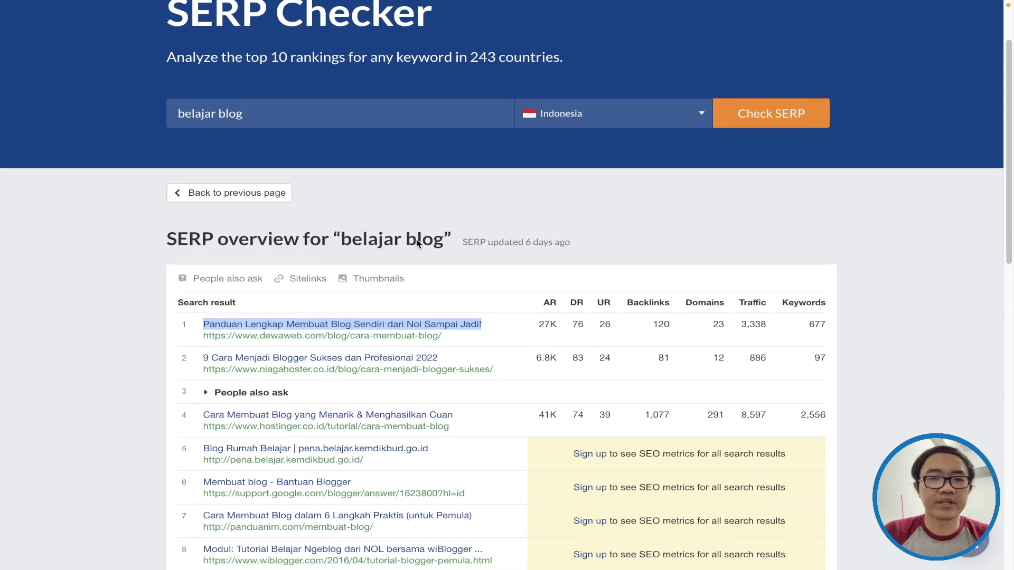
scroll(416, 239, up, 4)
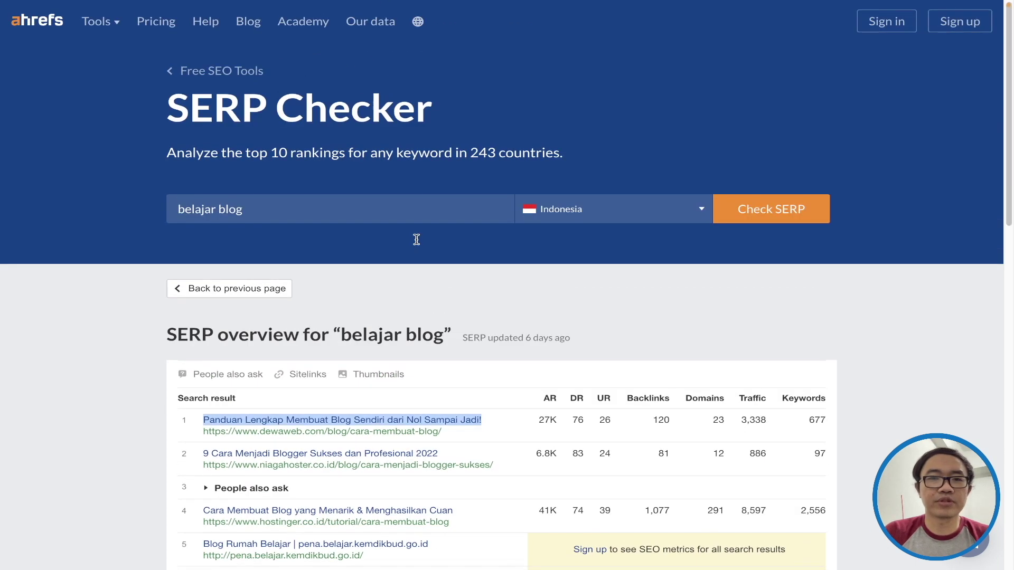
scroll(375, 240, down, 10)
scroll(401, 274, up, 10)
scroll(431, 308, down, 5)
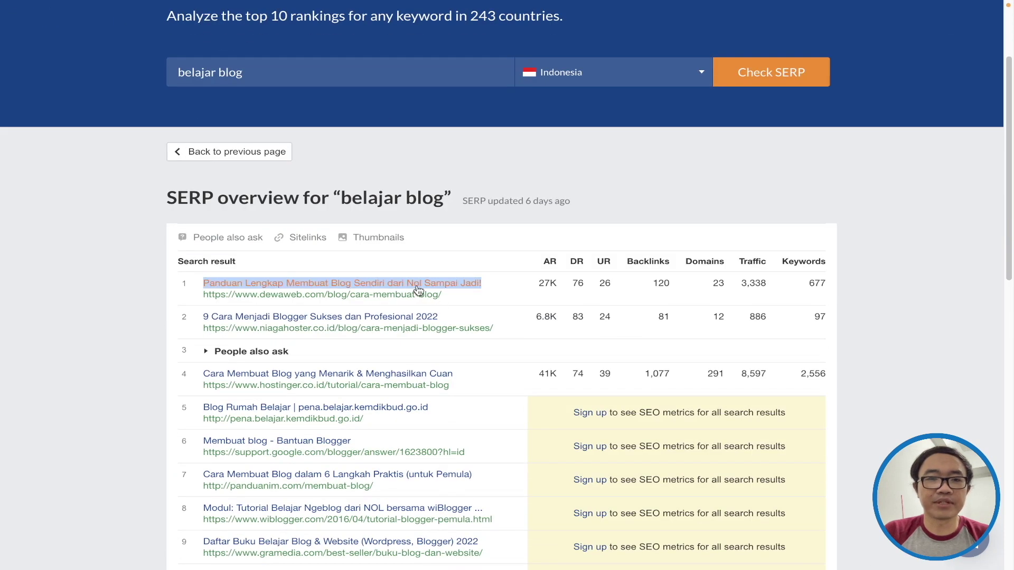
scroll(419, 291, up, 5)
Return to the Free SEO Tools page and look through the list of available tools
click(180, 74)
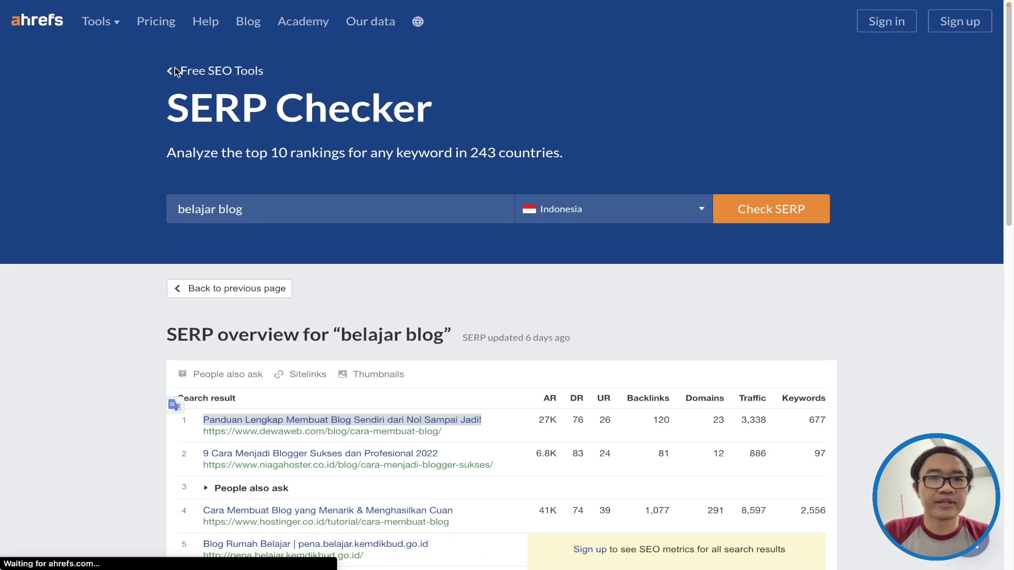
click(349, 226)
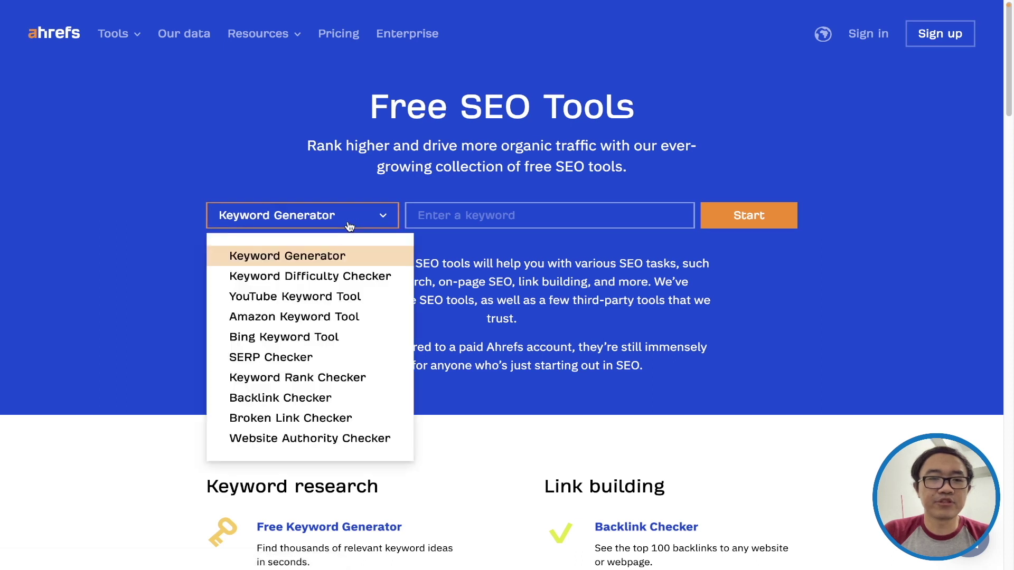
scroll(293, 383, down, 1)
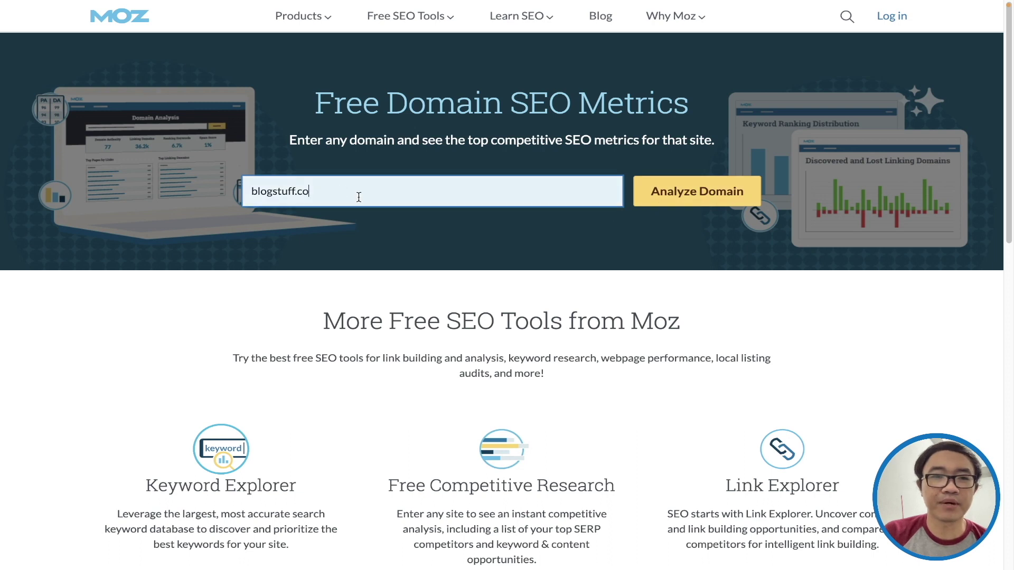
Analyze the domain blogstuff.co in Moz's free domain SEO tool and skim the resulting report
click(666, 203)
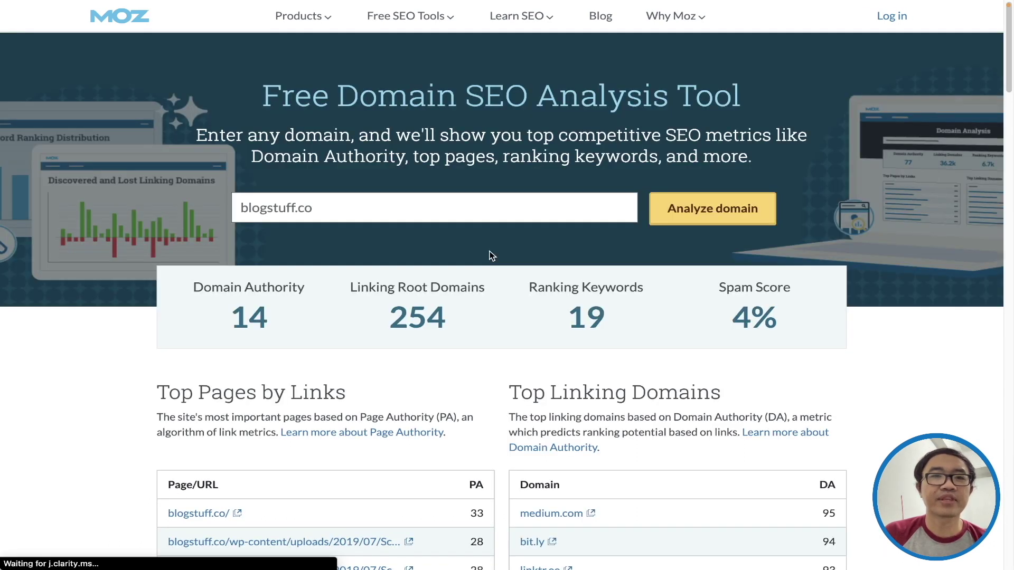
scroll(491, 255, down, 10)
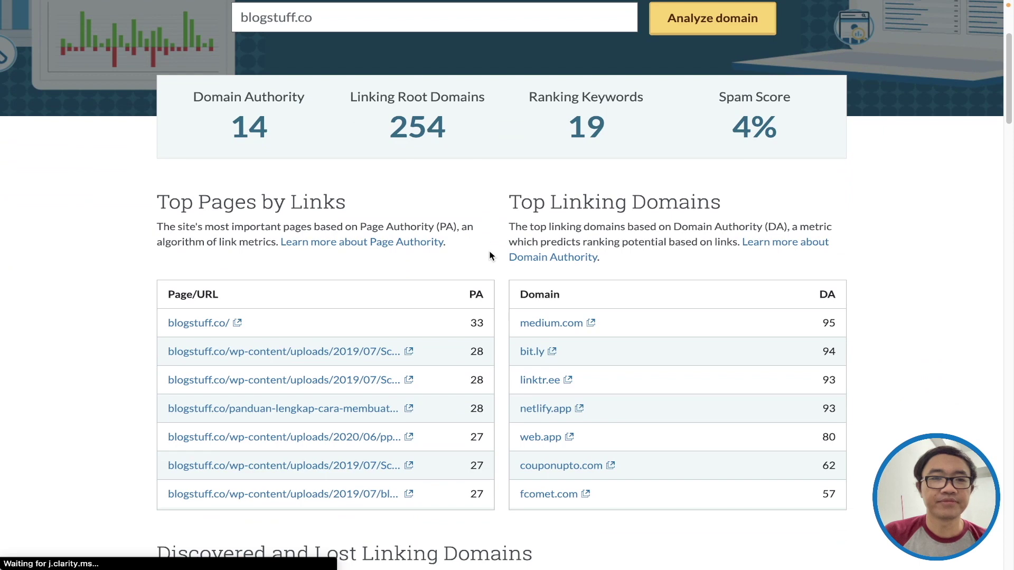
scroll(490, 255, down, 13)
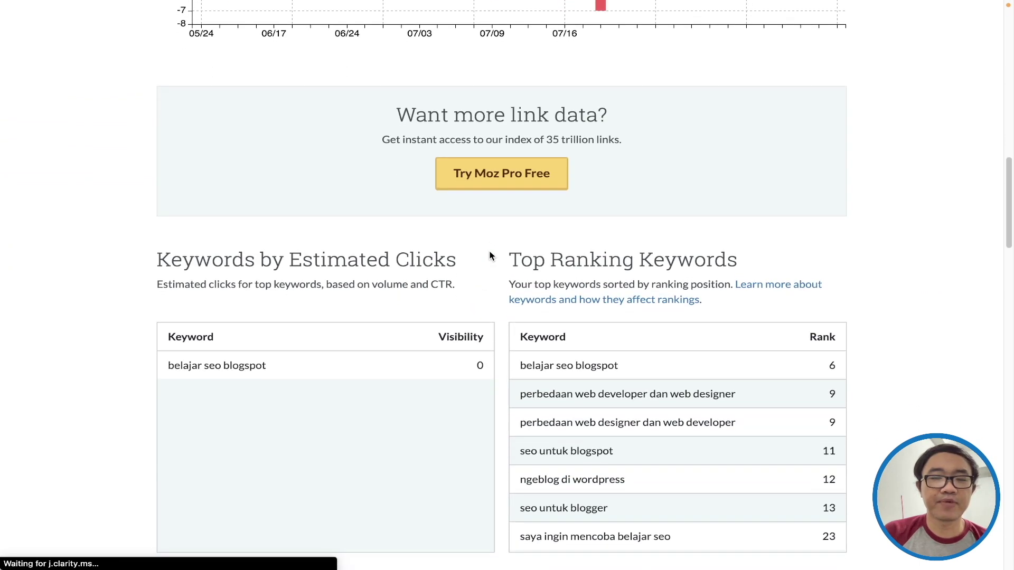
scroll(489, 256, up, 1)
scroll(490, 255, down, 13)
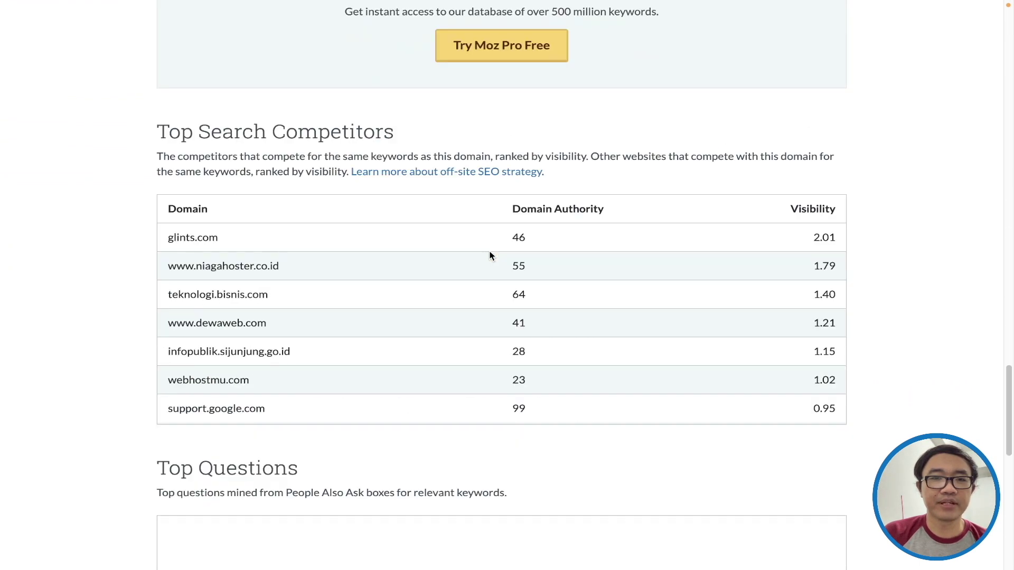
scroll(489, 255, up, 20)
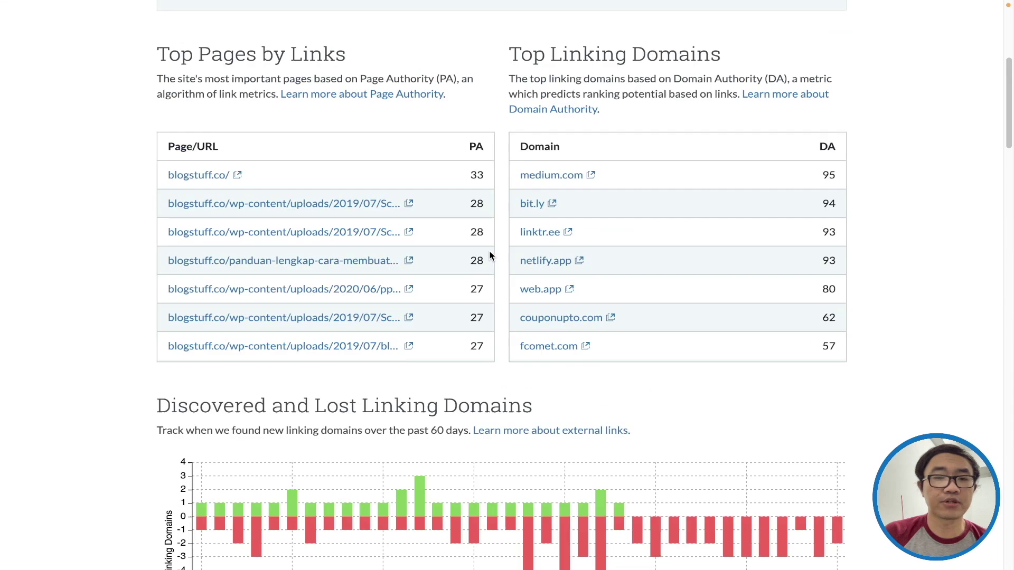
Examine the domain authority metrics, top pages by links and top linking domains of blogstuff.co
scroll(490, 256, down, 4)
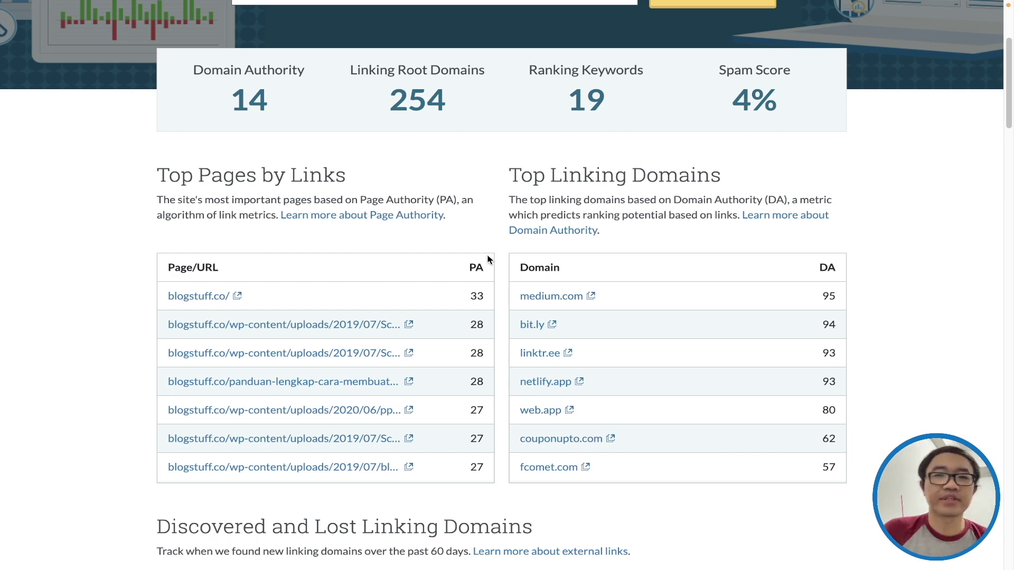
scroll(489, 256, down, 3)
scroll(502, 193, up, 2)
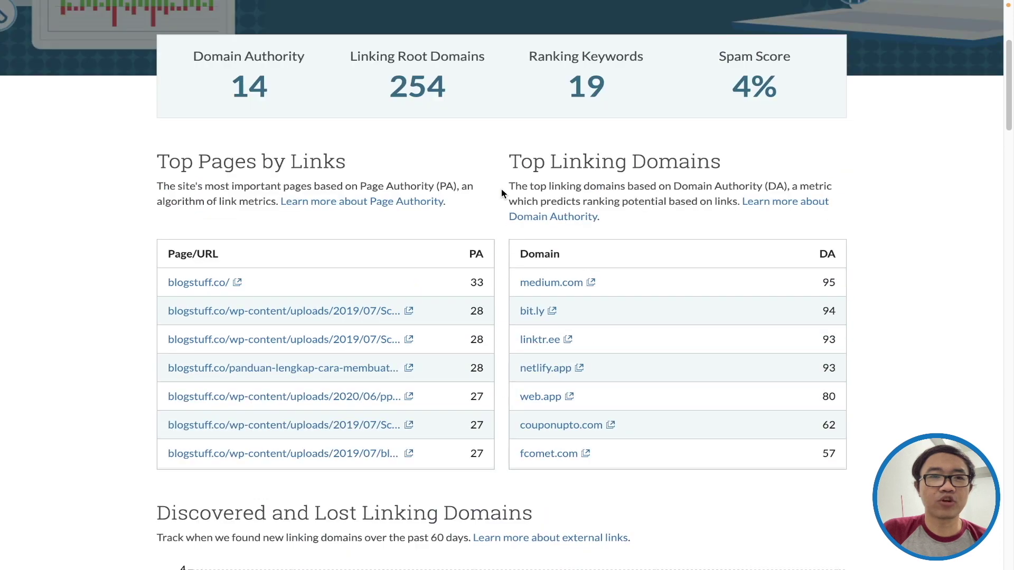
Examine the top ranking keywords of blogstuff.co, starting with "belajar seo blogspot", and its top search competitors
scroll(497, 308, down, 15)
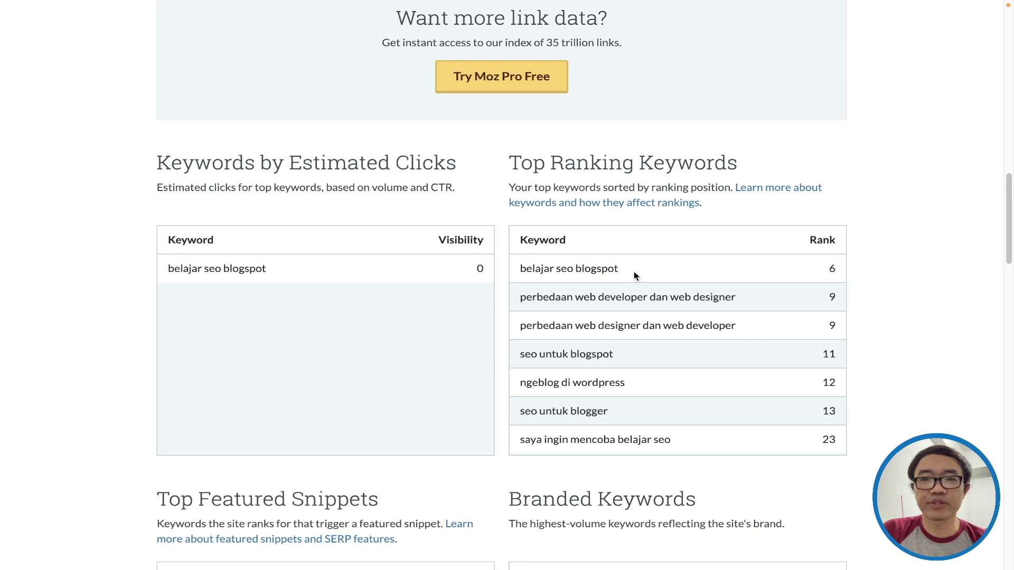
double_click(584, 274)
click(667, 269)
scroll(668, 269, down, 1)
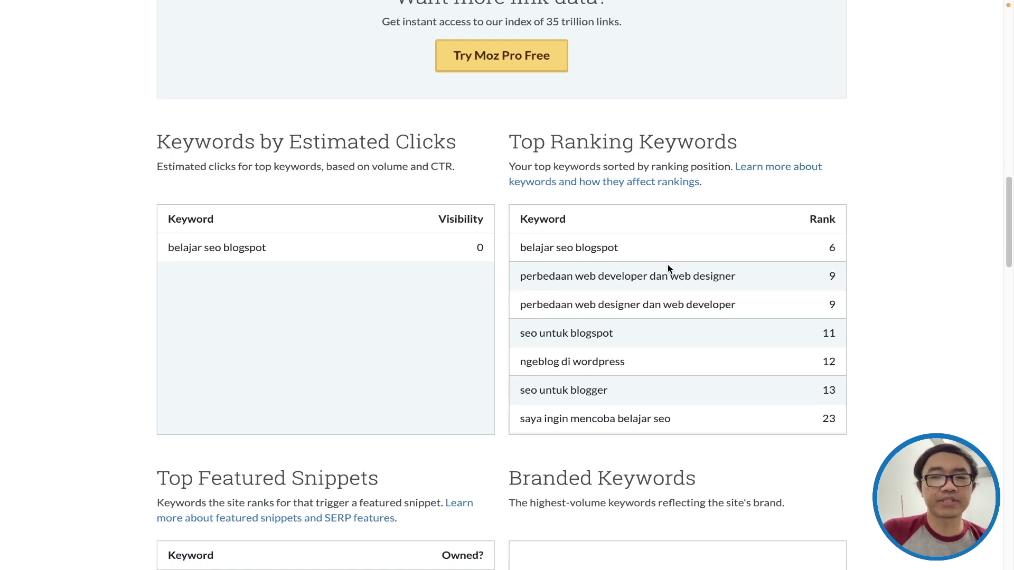
scroll(667, 269, down, 12)
scroll(346, 216, up, 2)
scroll(346, 215, down, 7)
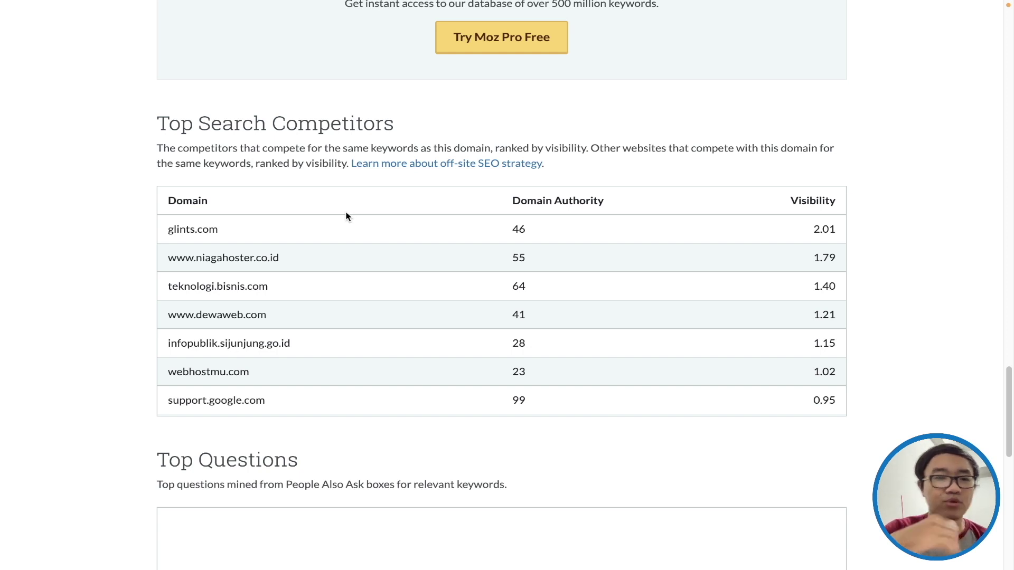
Skim the rest of the blogstuff.co report, from the top search competitors and top questions back up to the summary metrics
scroll(348, 217, down, 8)
scroll(348, 217, up, 20)
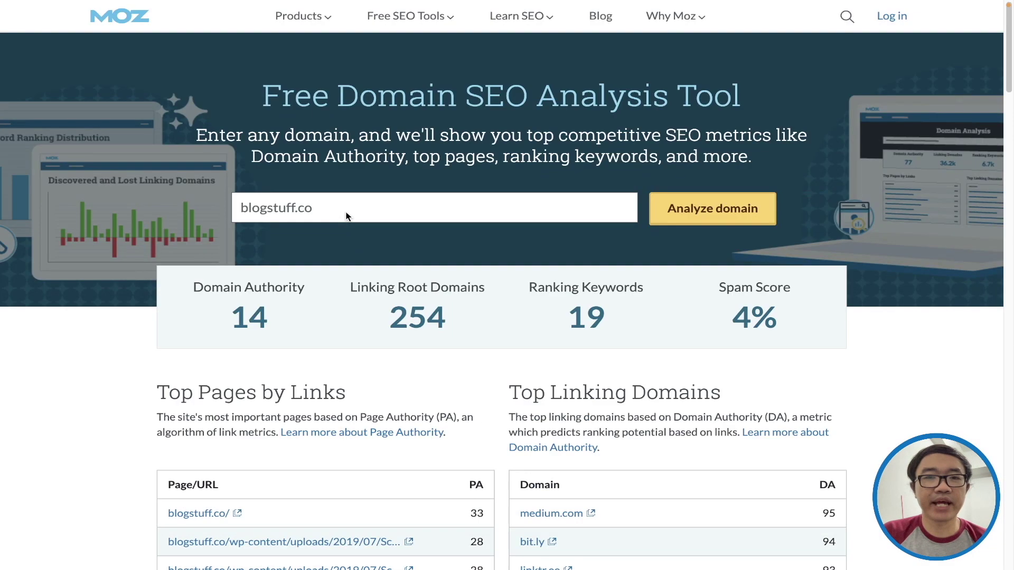
scroll(429, 290, down, 20)
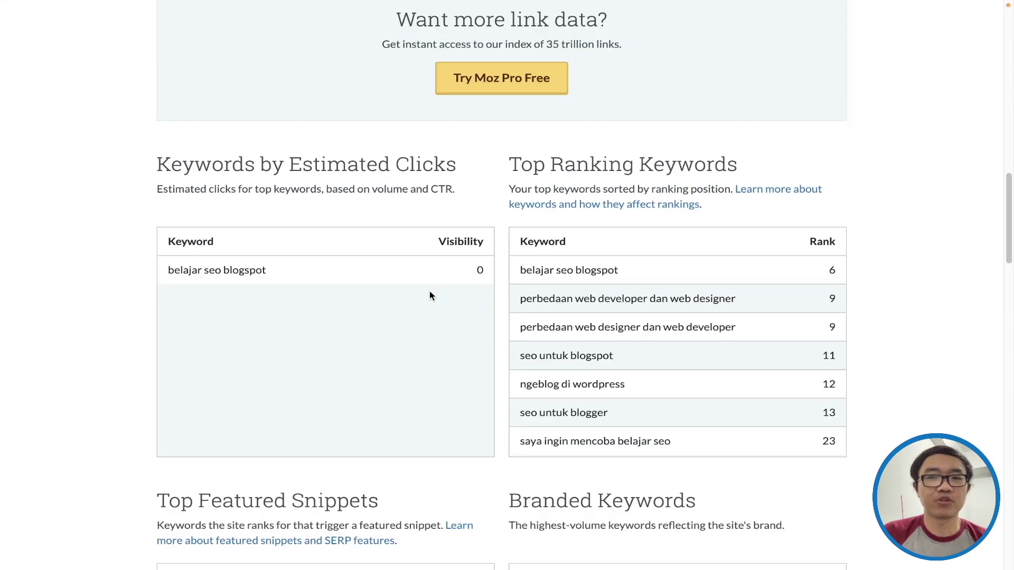
scroll(418, 307, up, 10)
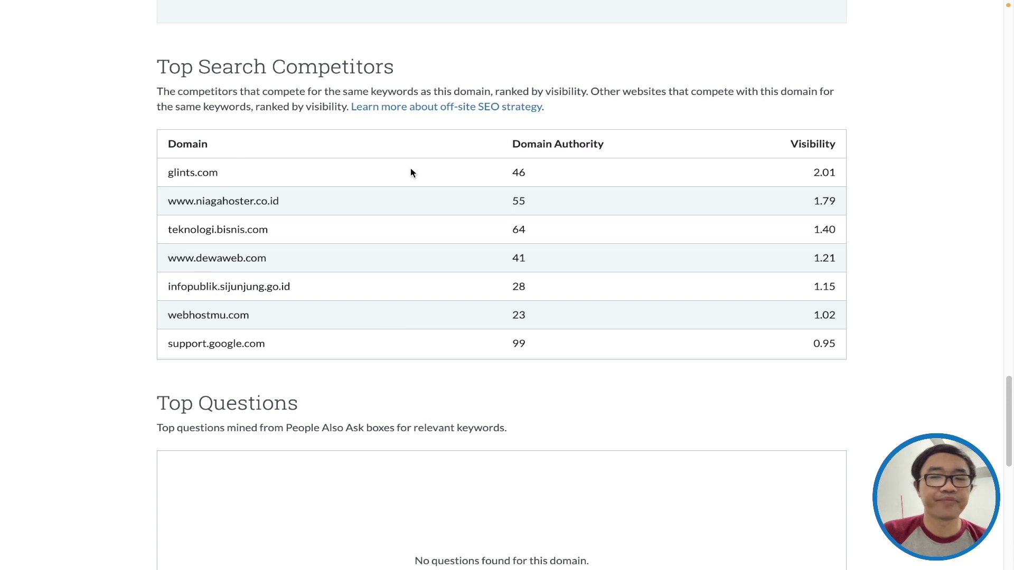
scroll(406, 188, up, 10)
scroll(406, 188, up, 15)
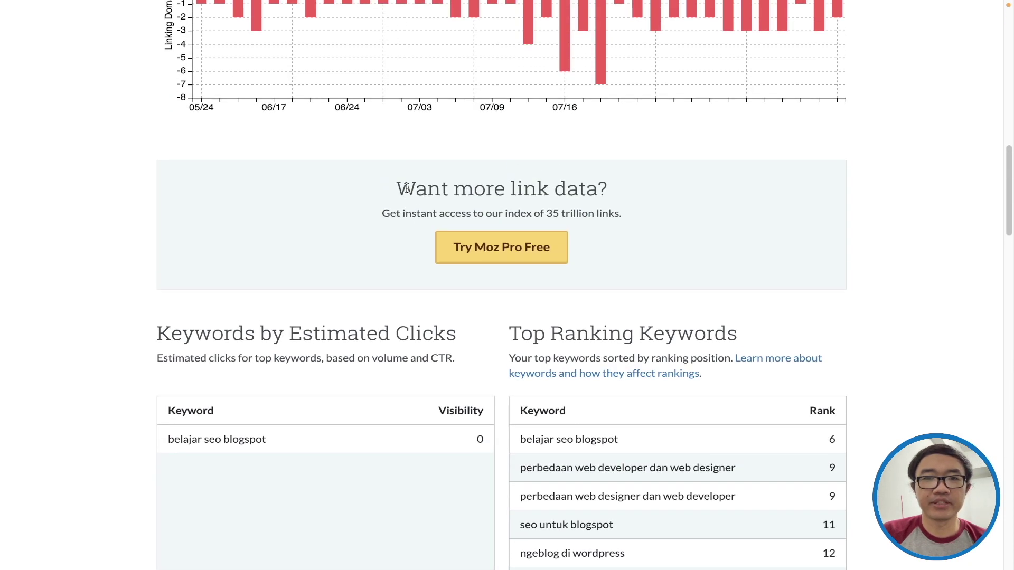
scroll(478, 293, up, 1)
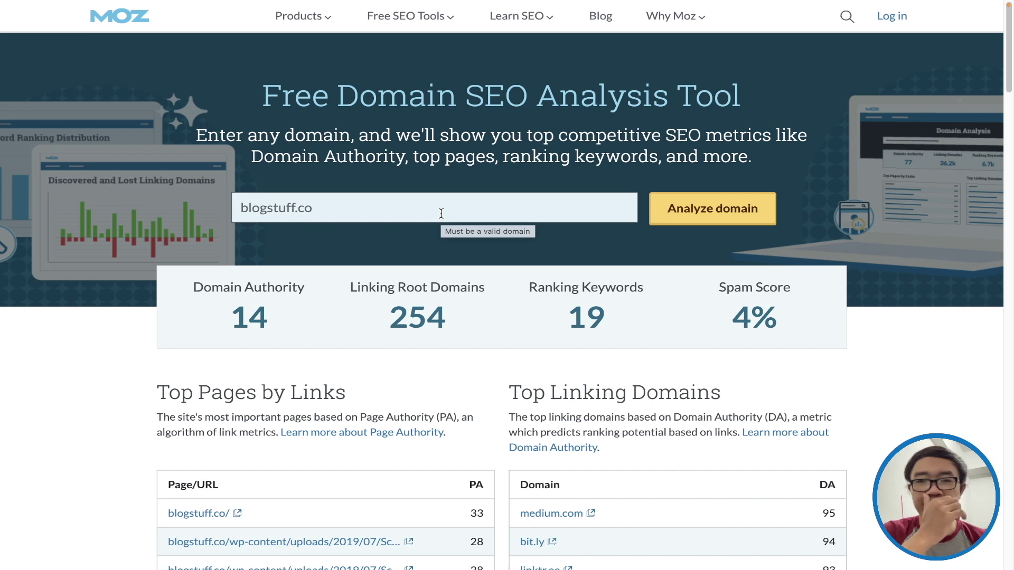
Review the top pages by links, top linking domains, top ranking keywords and featured snippets of blogstuff.co once more
scroll(448, 258, down, 10)
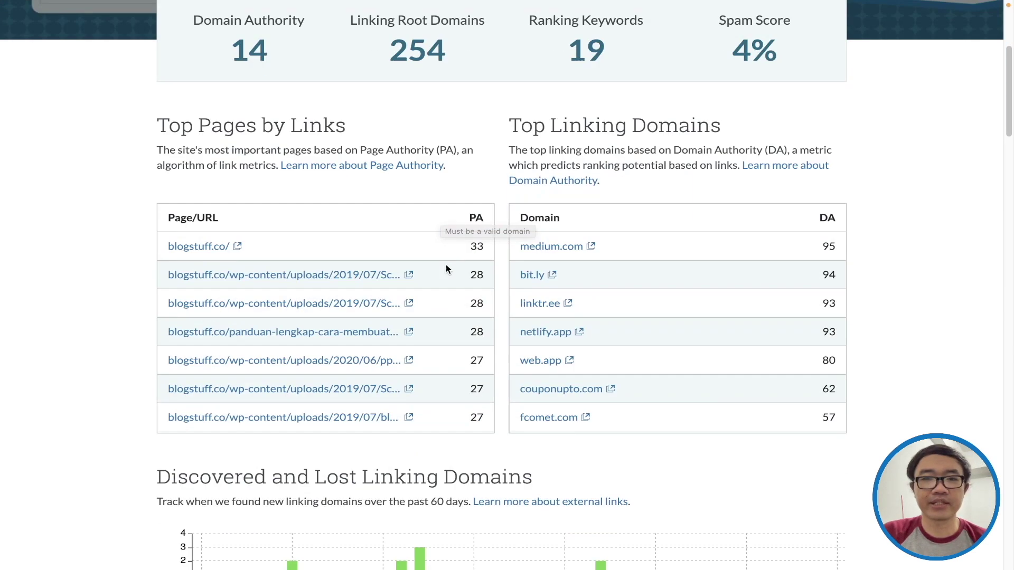
scroll(581, 249, down, 10)
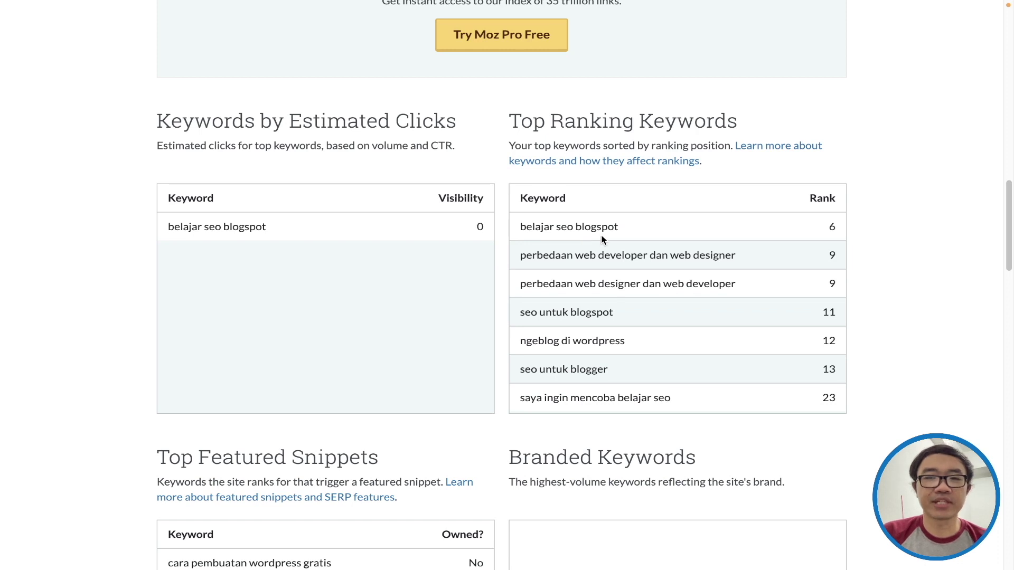
scroll(602, 240, down, 2)
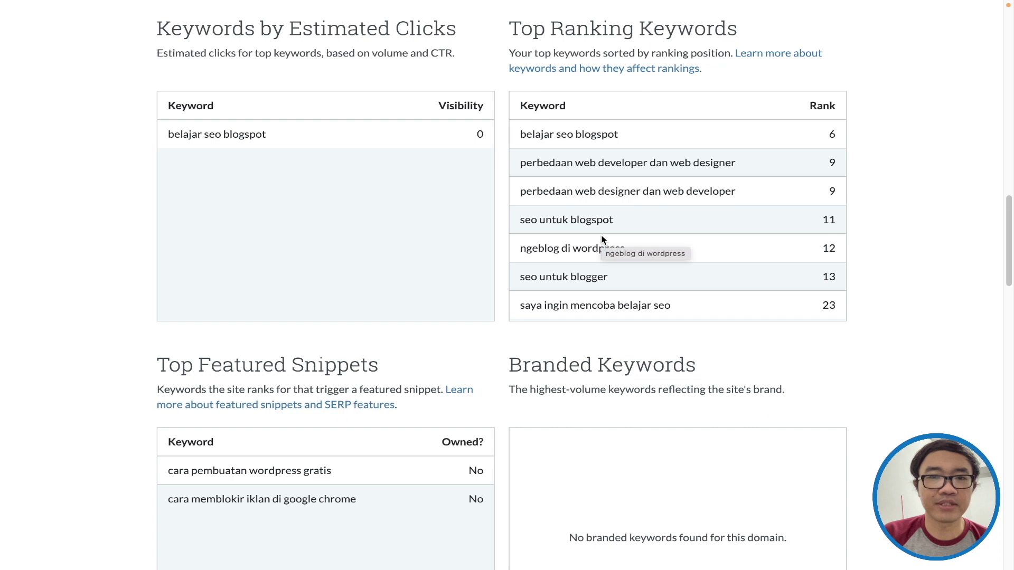
scroll(602, 241, down, 2)
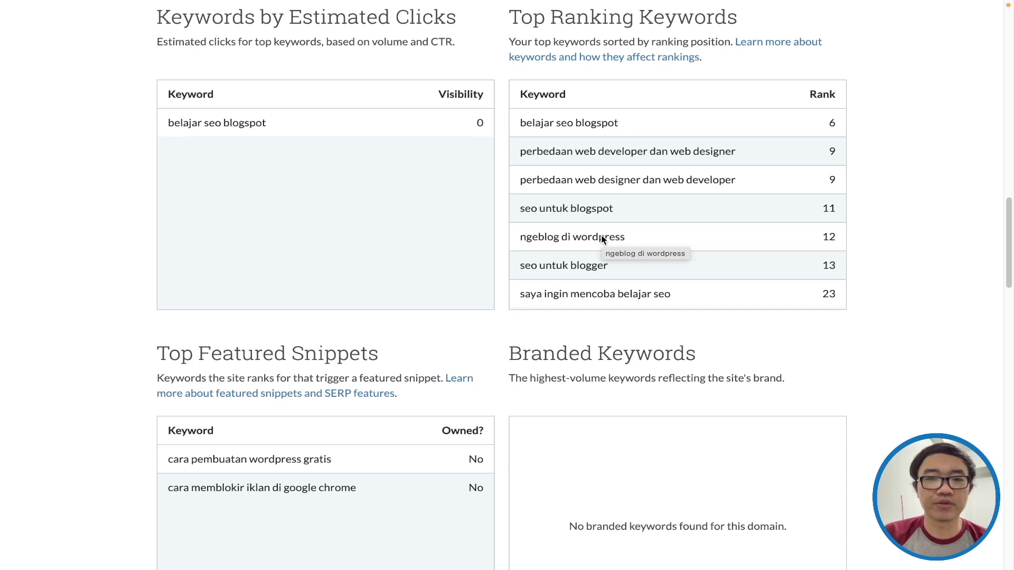
scroll(602, 241, up, 20)
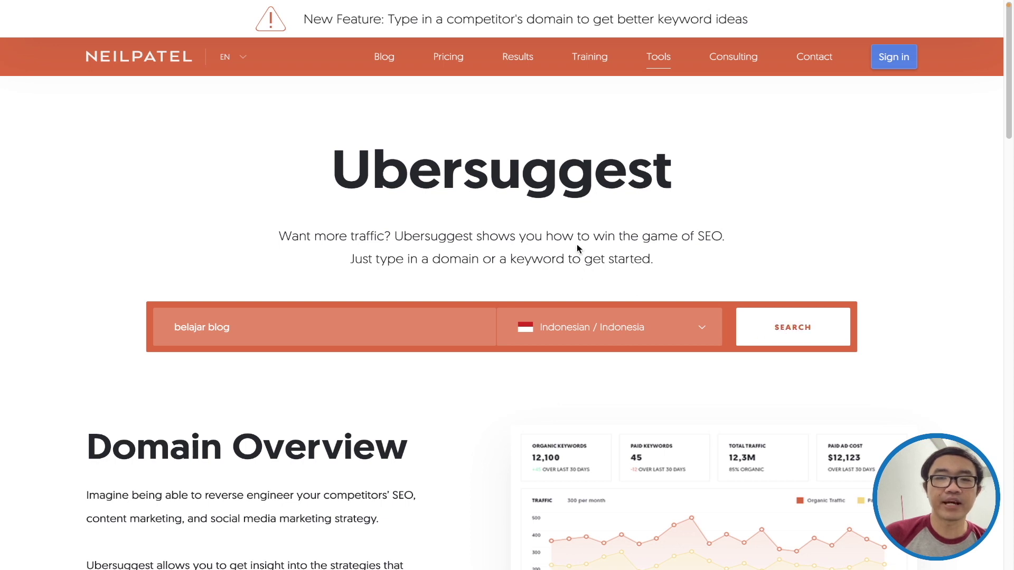
Search Ubersuggest for the keyword "belajar blog" with Indonesian / Indonesia and skim its keyword overview
click(775, 332)
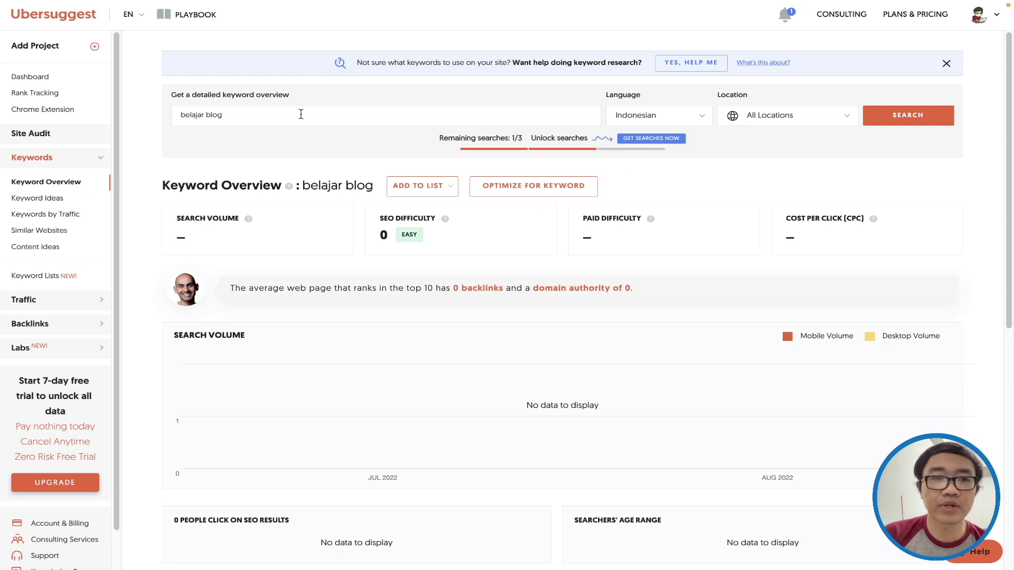
scroll(420, 285, down, 5)
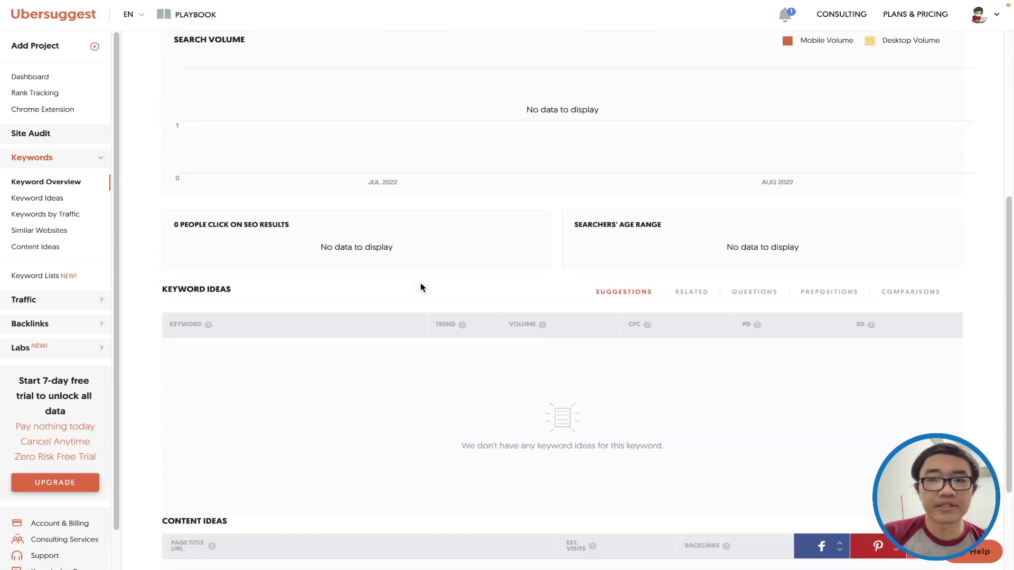
scroll(420, 286, up, 4)
scroll(421, 287, up, 1)
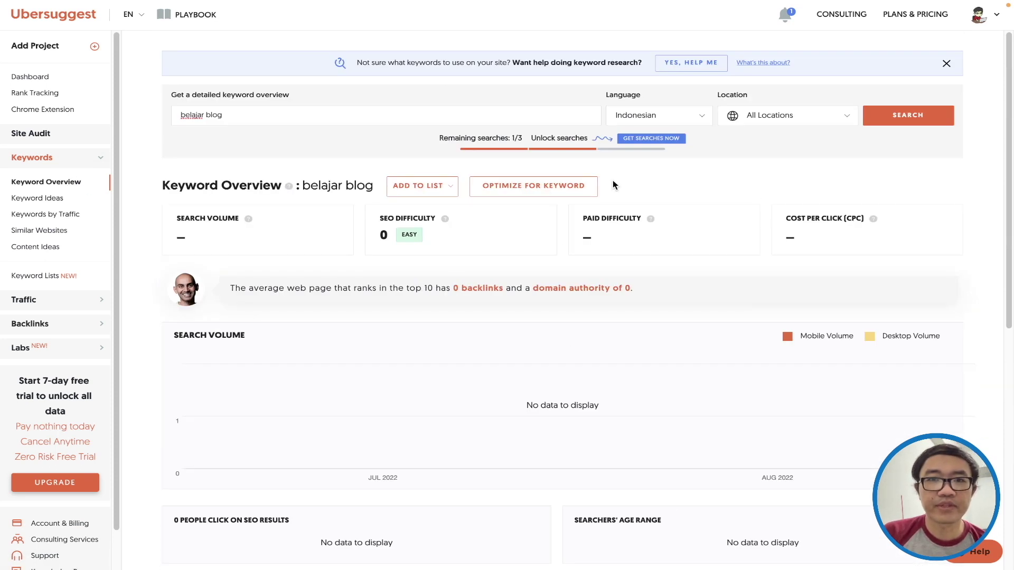
Try rerunning the "belajar blog" search for all locations, check its keyword ideas and return to the keyword overview
click(919, 113)
scroll(482, 251, down, 2)
scroll(469, 253, up, 2)
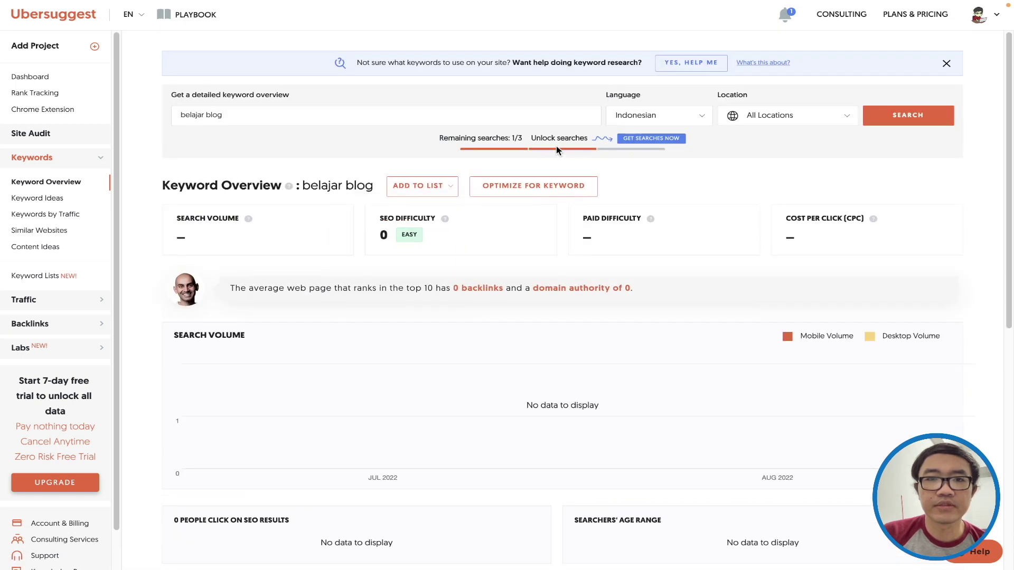
click(423, 111)
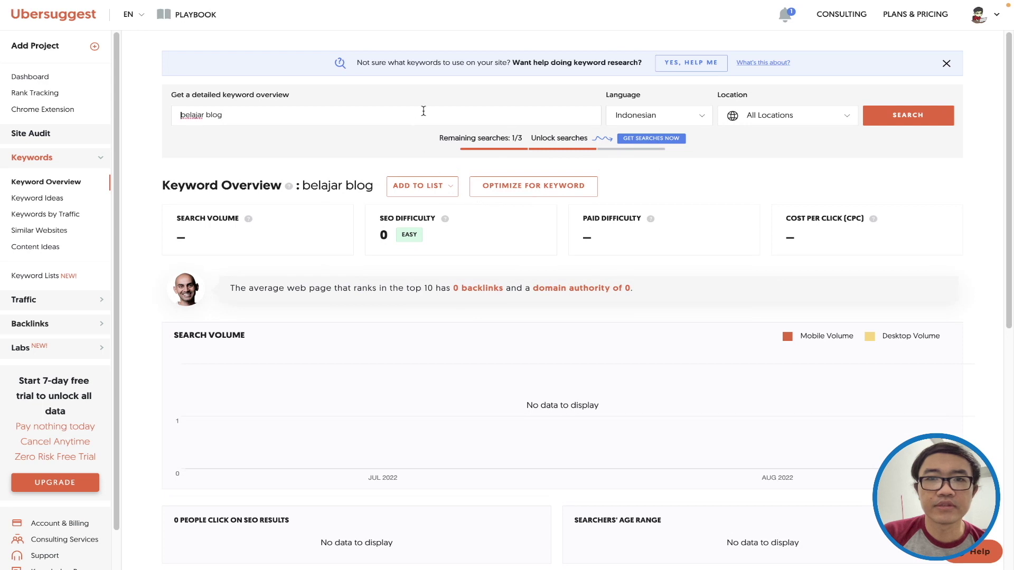
scroll(422, 110, down, 8)
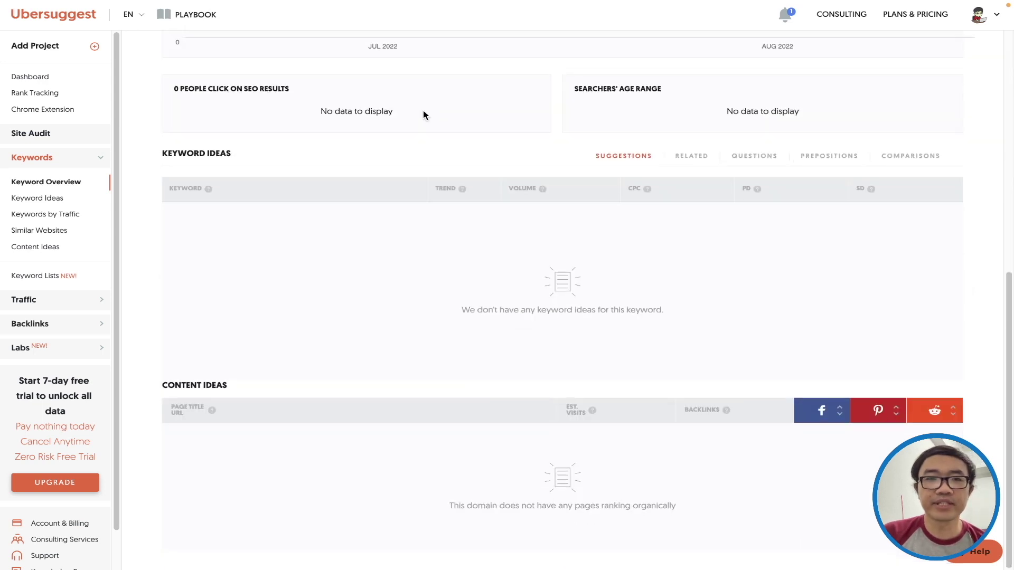
scroll(449, 148, up, 8)
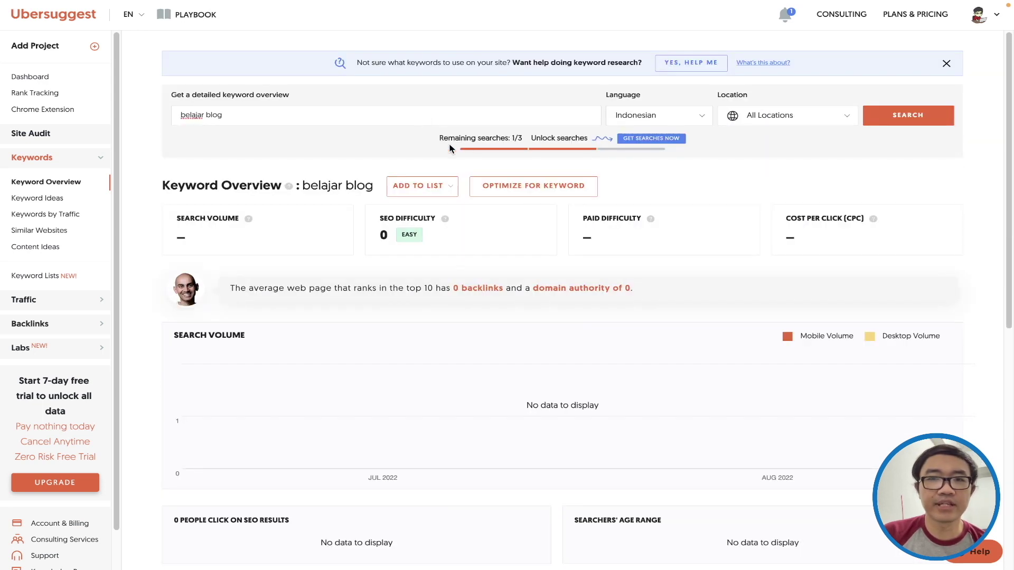
click(51, 200)
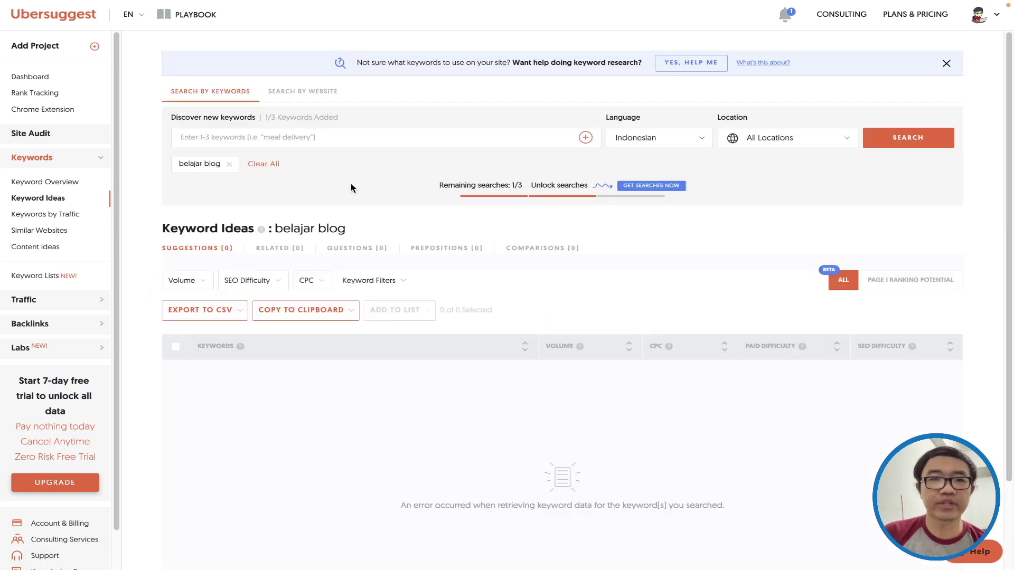
click(45, 182)
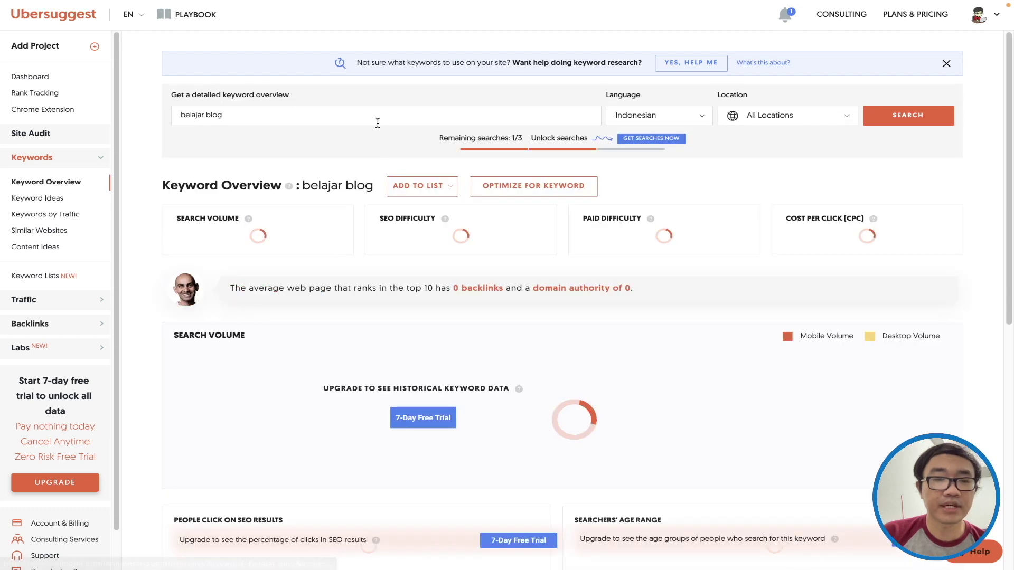
Set the location to Indonesia and rerun the keyword overview search for "belajar blog"
click(796, 117)
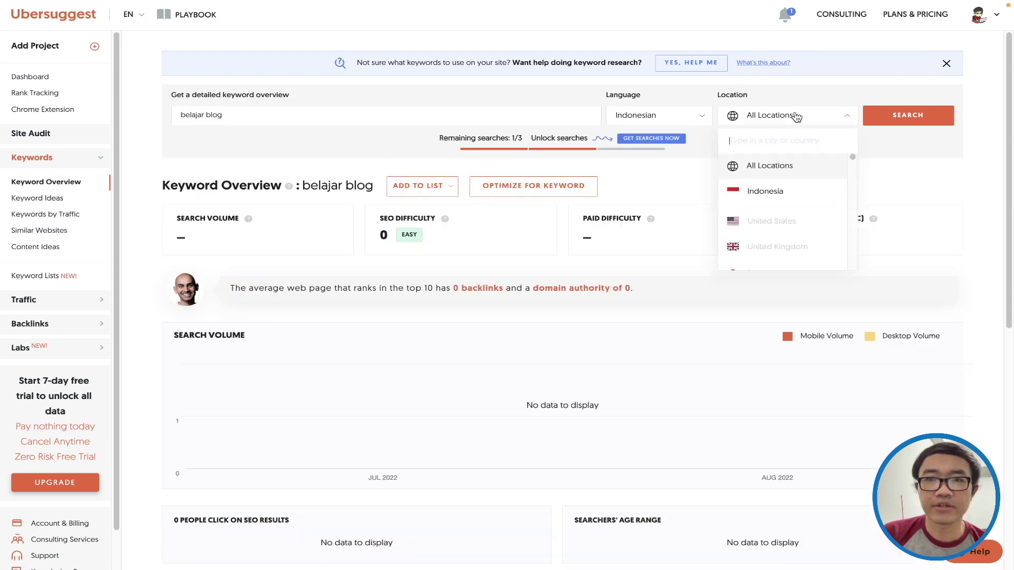
click(767, 196)
click(913, 125)
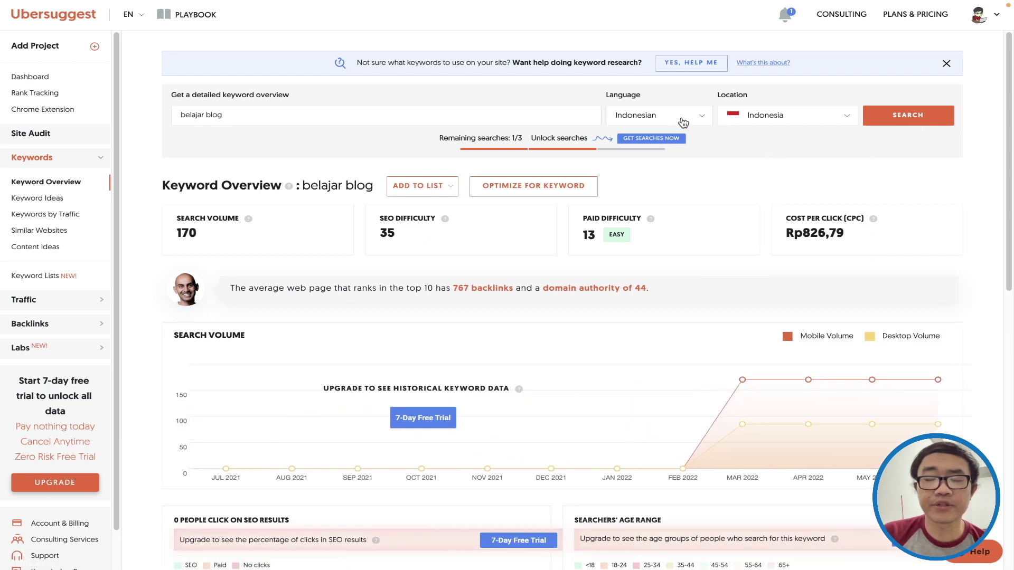
Examine the search volume, SEO difficulty and suggested keyword ideas in the overview for "belajar blog"
scroll(752, 190, down, 10)
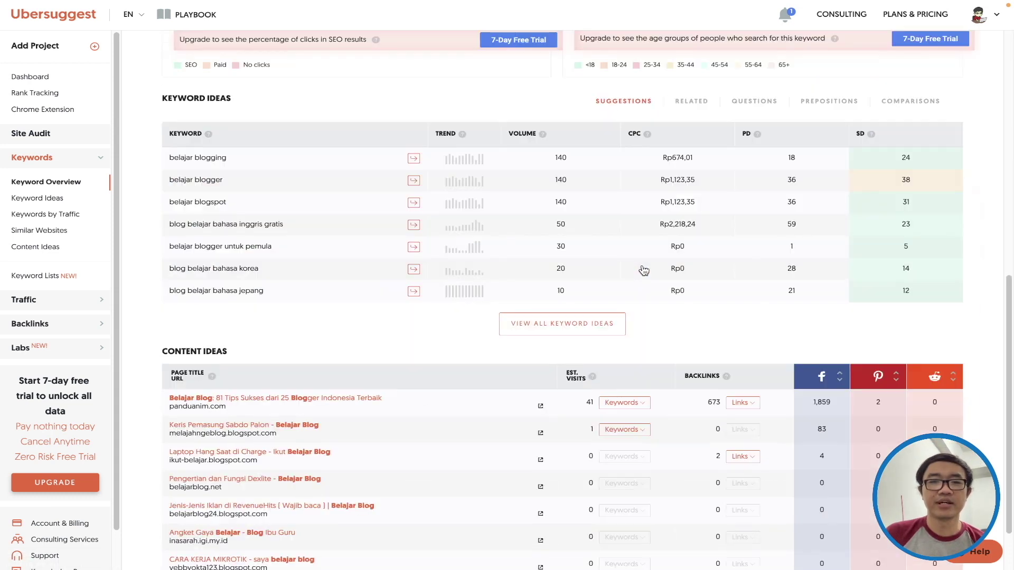
scroll(643, 270, up, 10)
scroll(643, 270, down, 7)
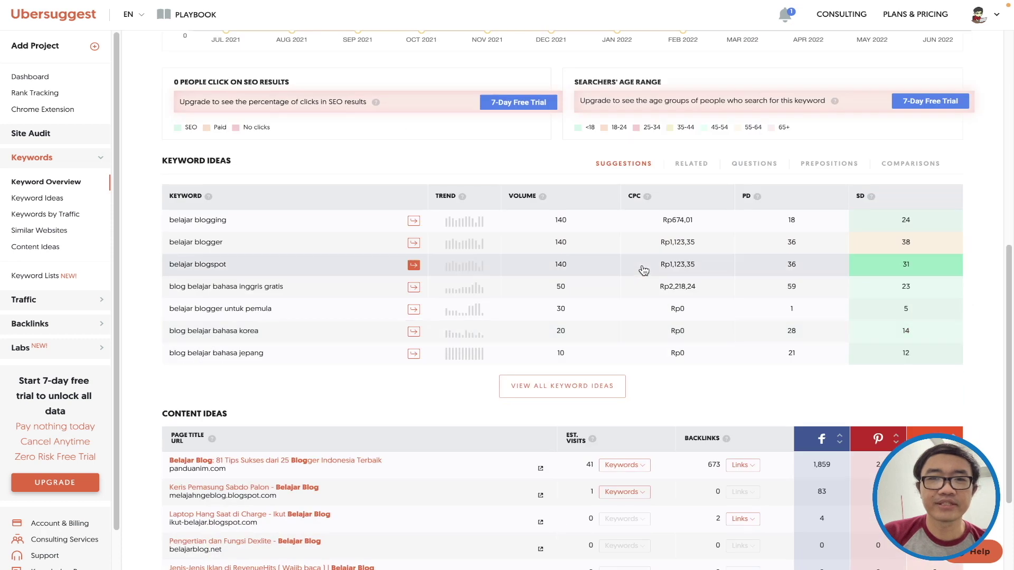
scroll(644, 270, up, 7)
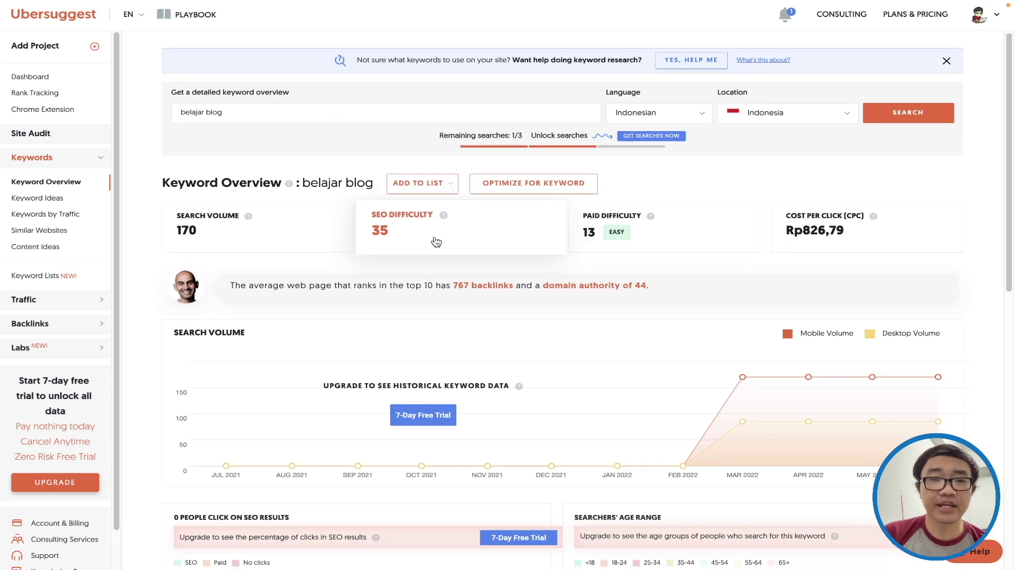
scroll(438, 242, down, 8)
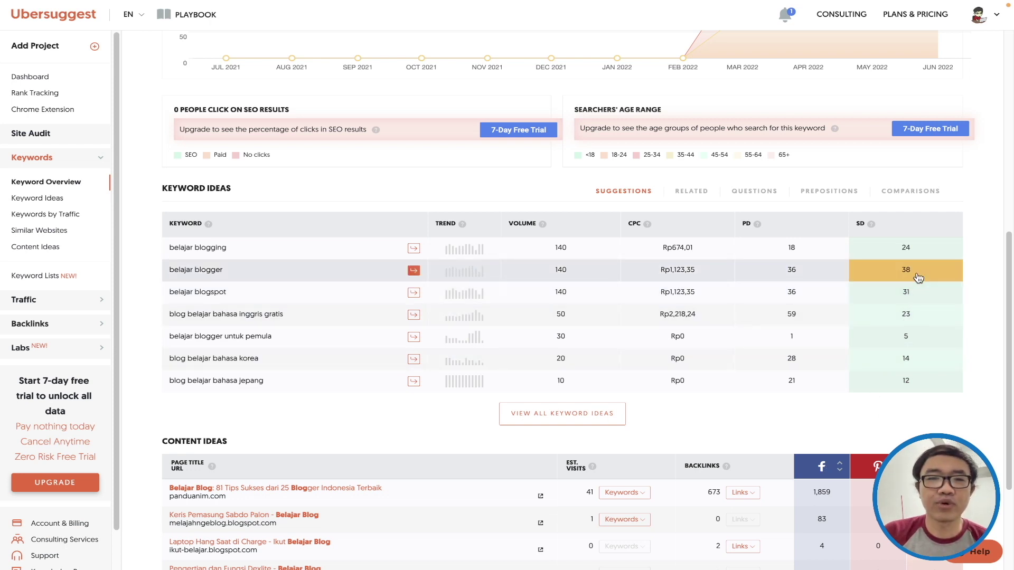
Open the full list of keyword ideas for "belajar blog" and compare the suggestions' volume and SEO difficulty
scroll(369, 312, down, 1)
click(562, 393)
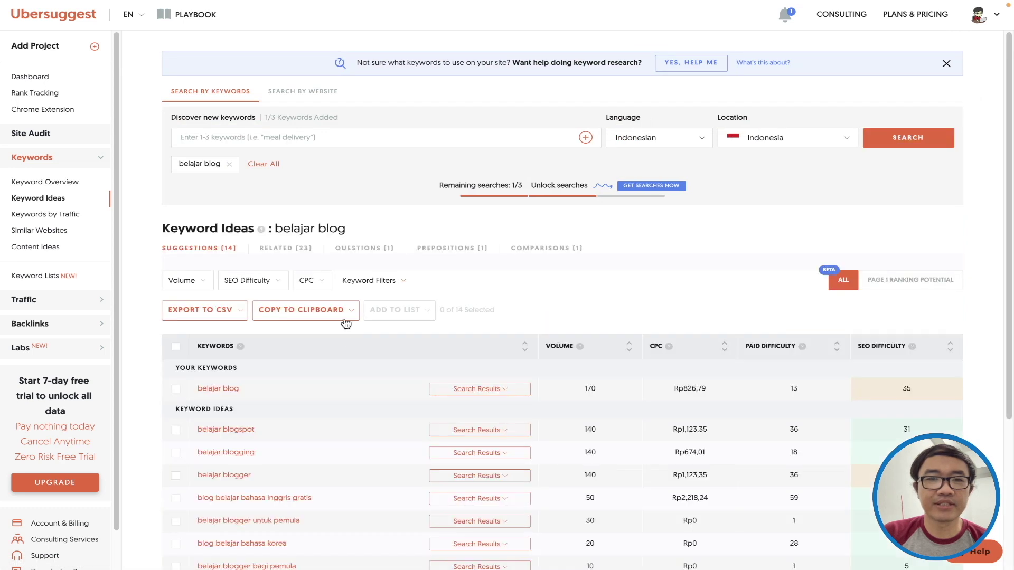
scroll(344, 322, down, 5)
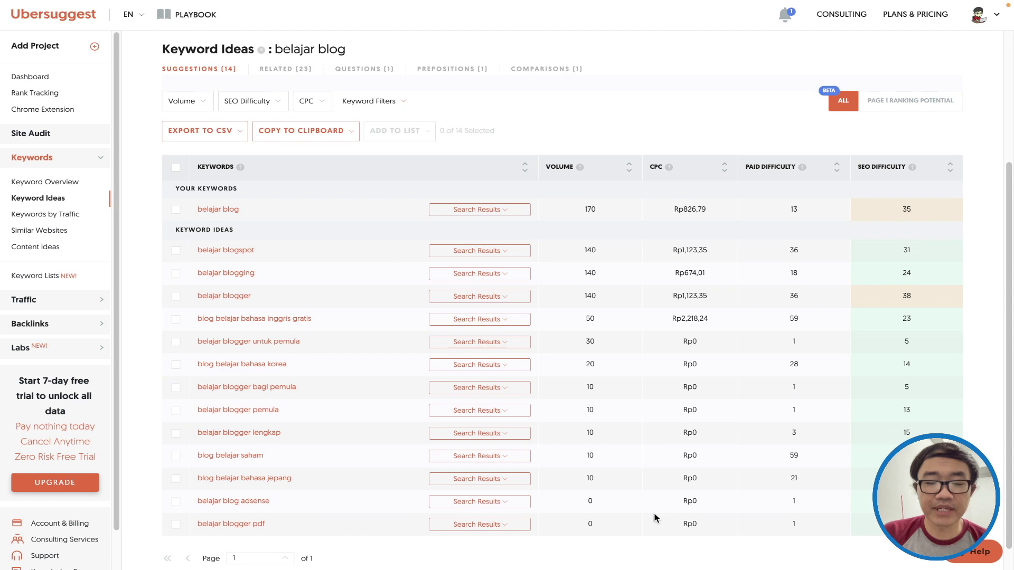
scroll(437, 292, up, 3)
scroll(437, 292, down, 3)
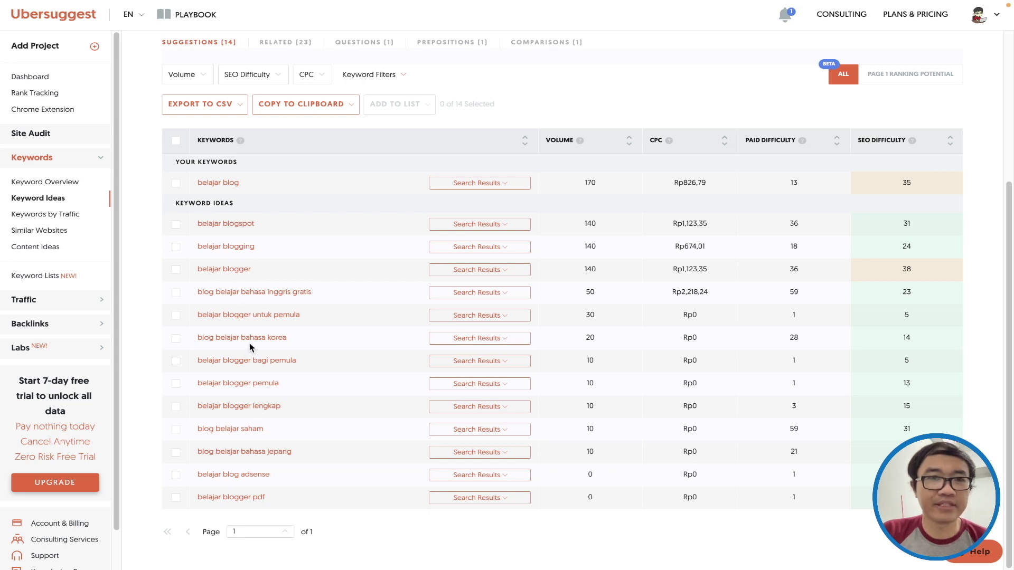
scroll(242, 174, up, 4)
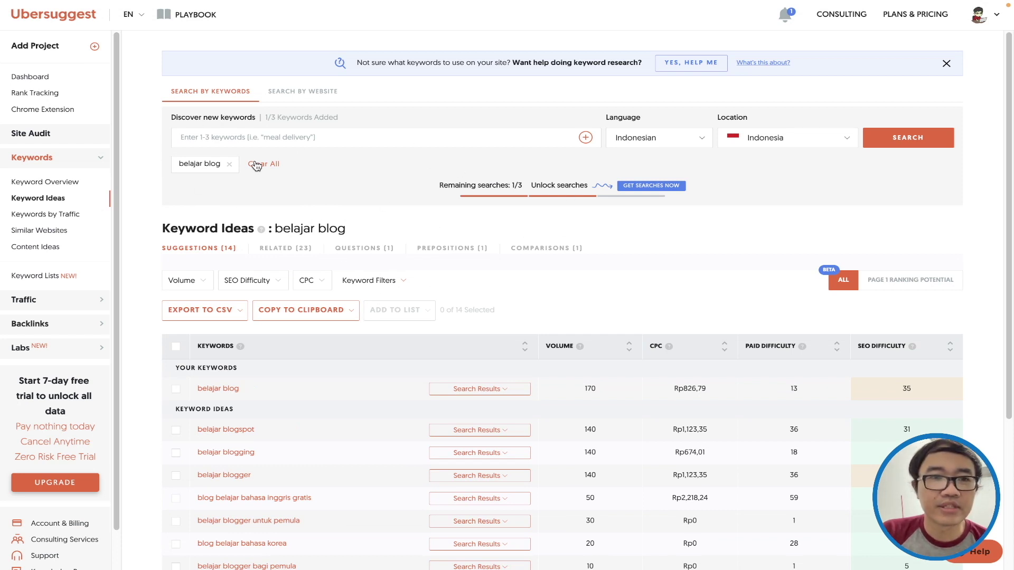
scroll(379, 255, down, 1)
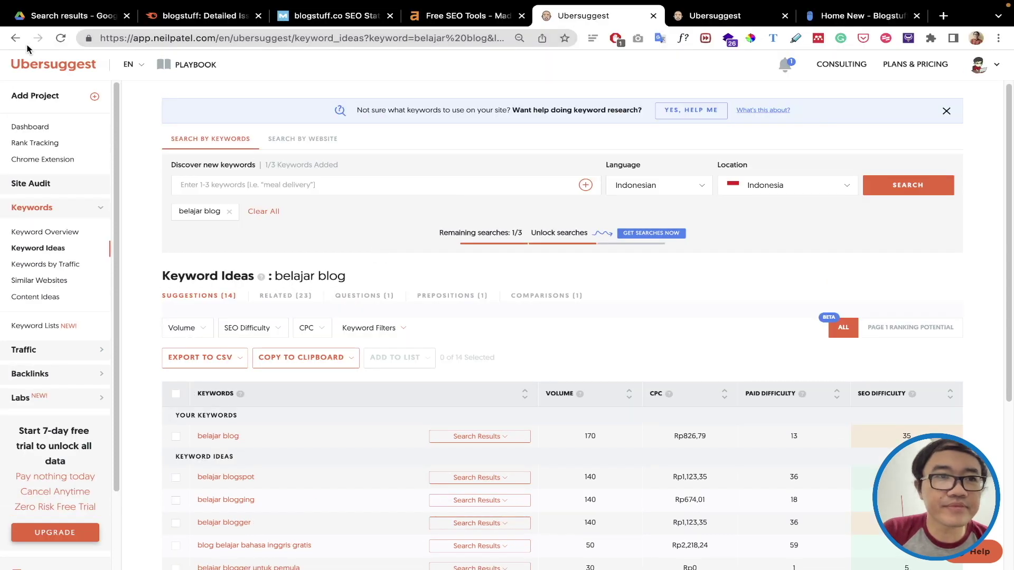
Return to the keyword overview and examine the content ideas listed for "belajar blog"
click(16, 39)
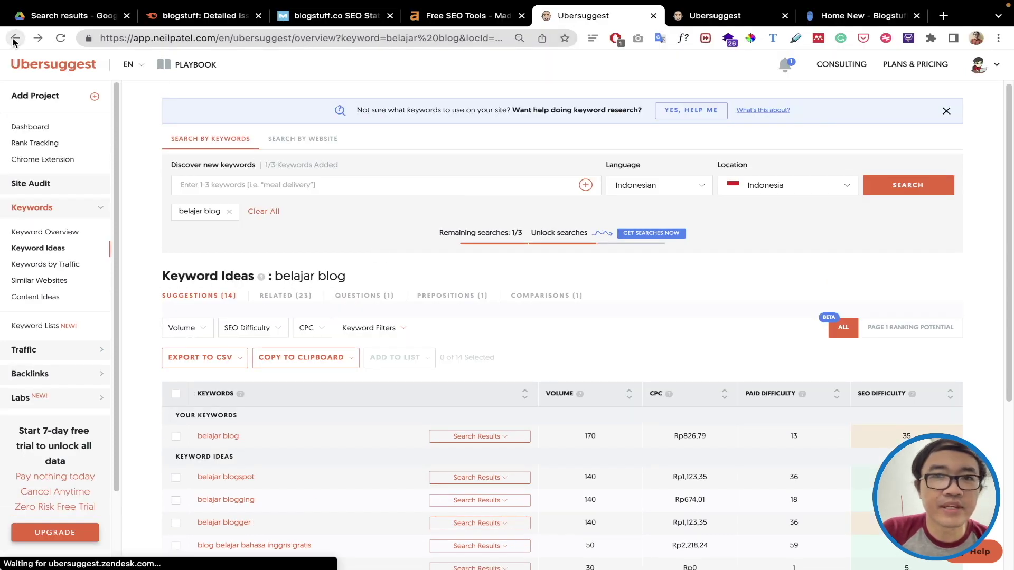
scroll(433, 222, down, 10)
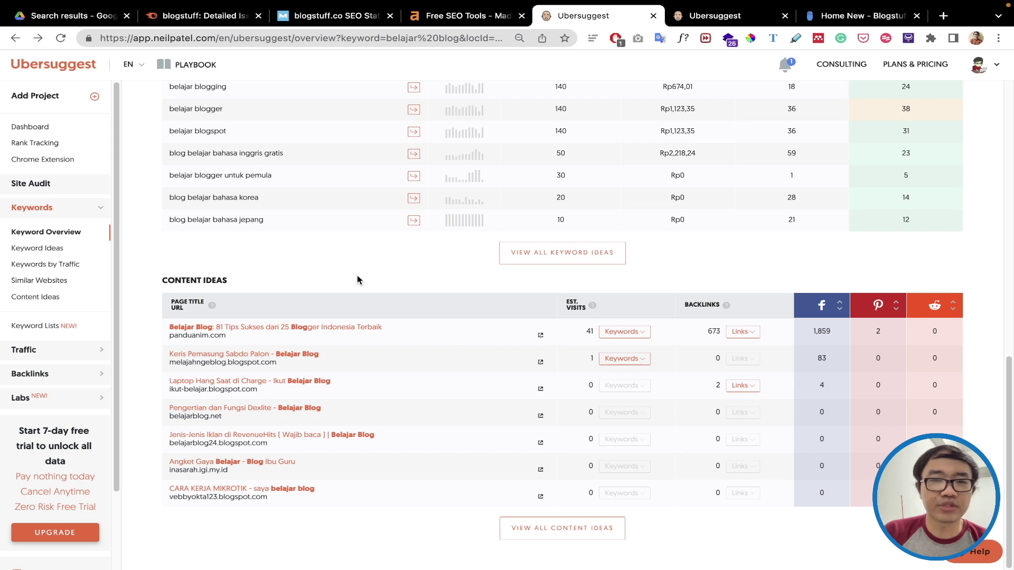
scroll(355, 278, up, 2)
scroll(355, 278, down, 2)
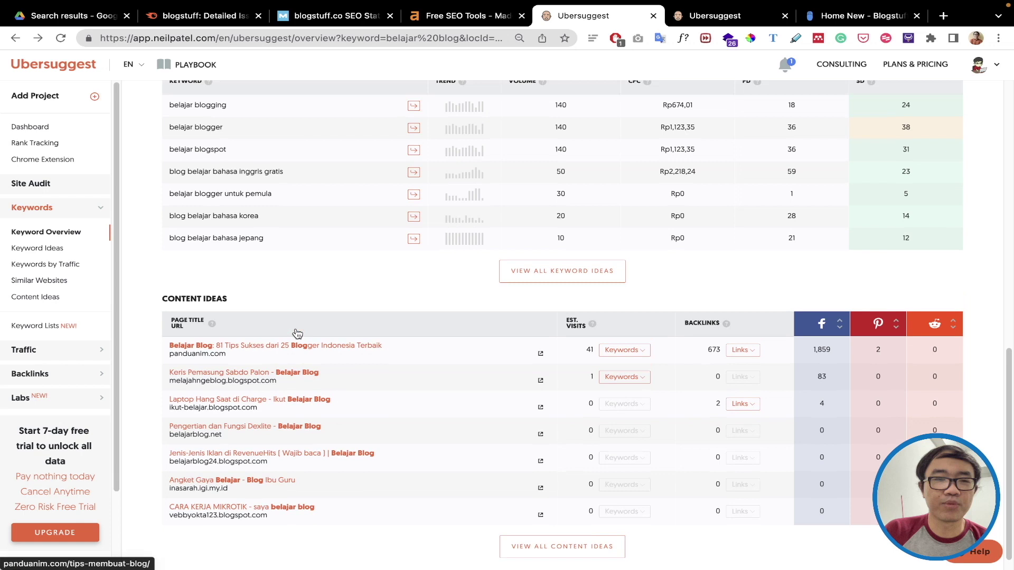
scroll(294, 334, up, 10)
scroll(294, 334, down, 10)
Open the Google search results analysis for the keyword idea "belajar blogger untuk pemula"
scroll(312, 327, up, 3)
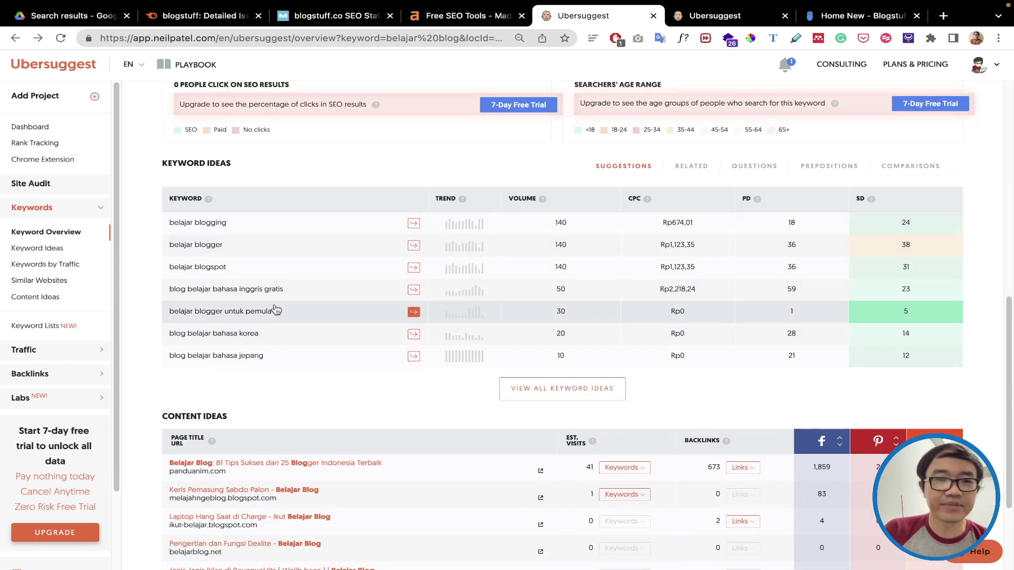
click(414, 312)
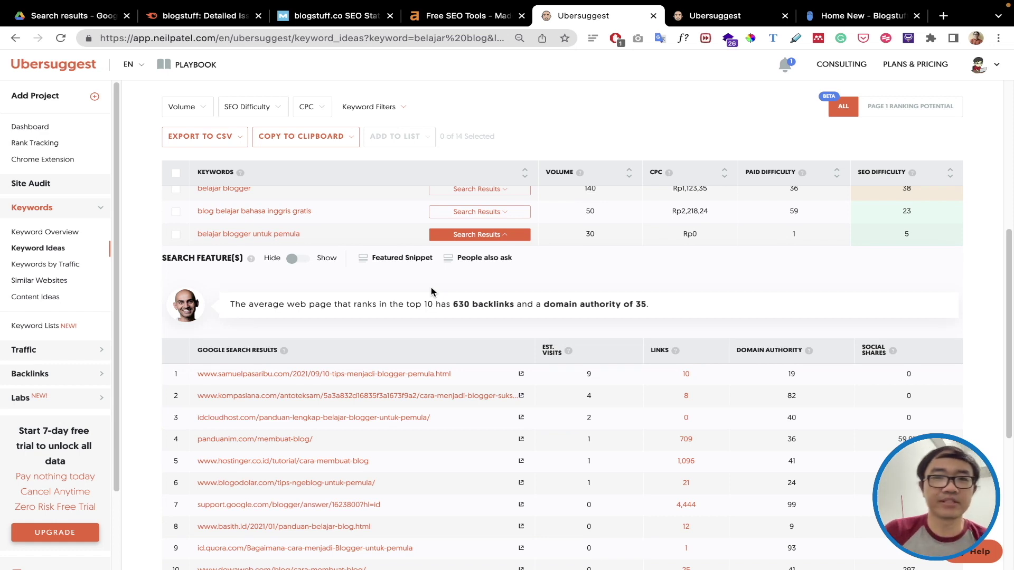
Examine the links and domain authority of the pages ranking for "belajar blogger untuk pemula" and the remaining keyword ideas
scroll(431, 292, down, 2)
scroll(622, 289, down, 1)
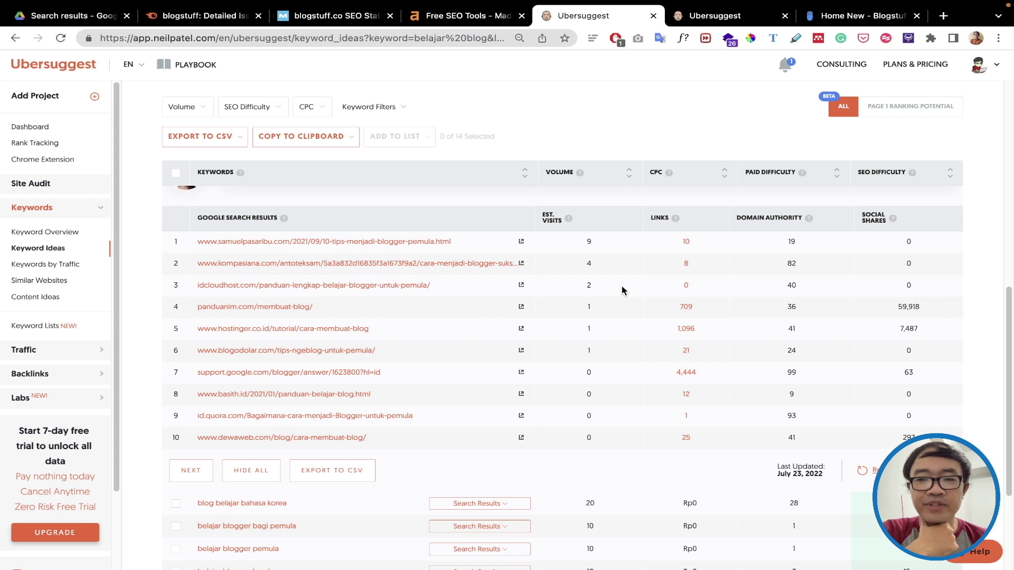
scroll(622, 286, down, 3)
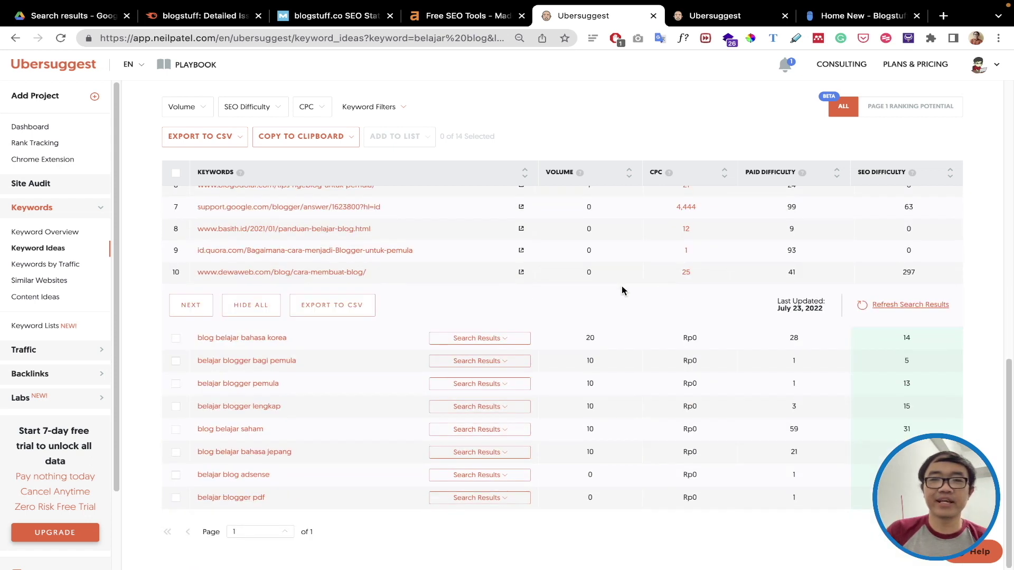
scroll(621, 312, up, 10)
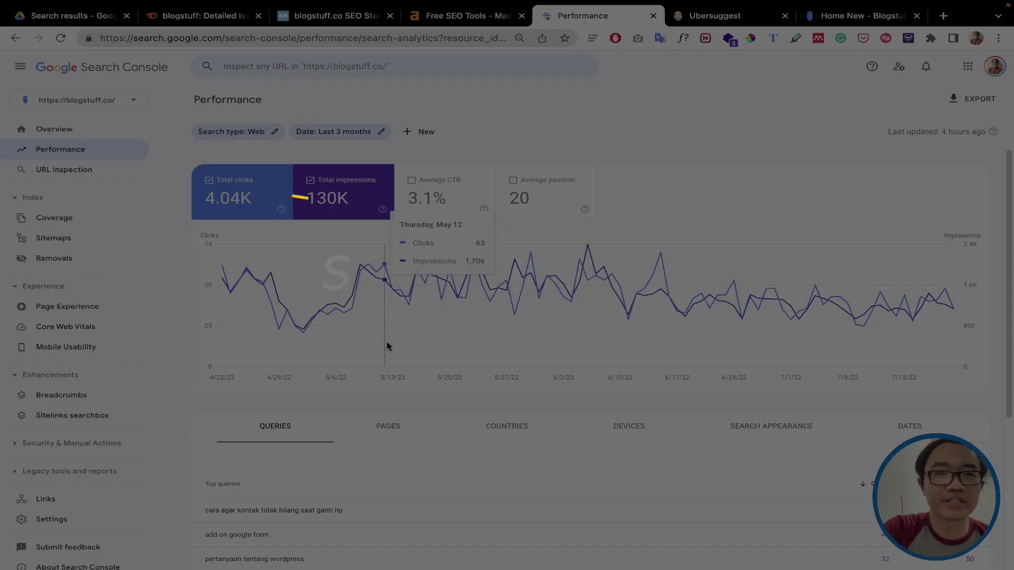
Hide the browser toolbar and review the first two pages of top search queries for blogstuff.co by clicks and impressions
key(super+shift+f)
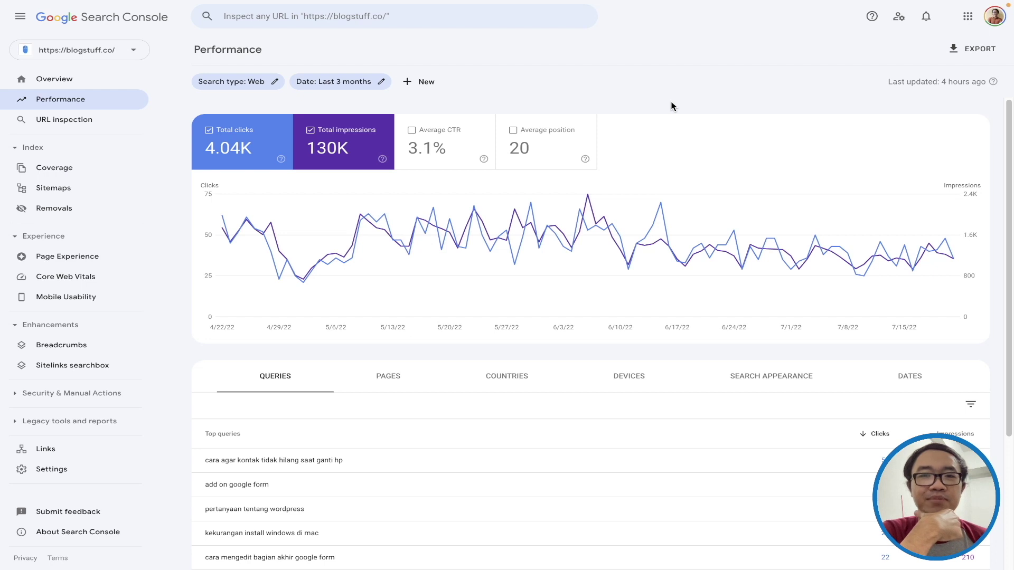
scroll(672, 105, down, 3)
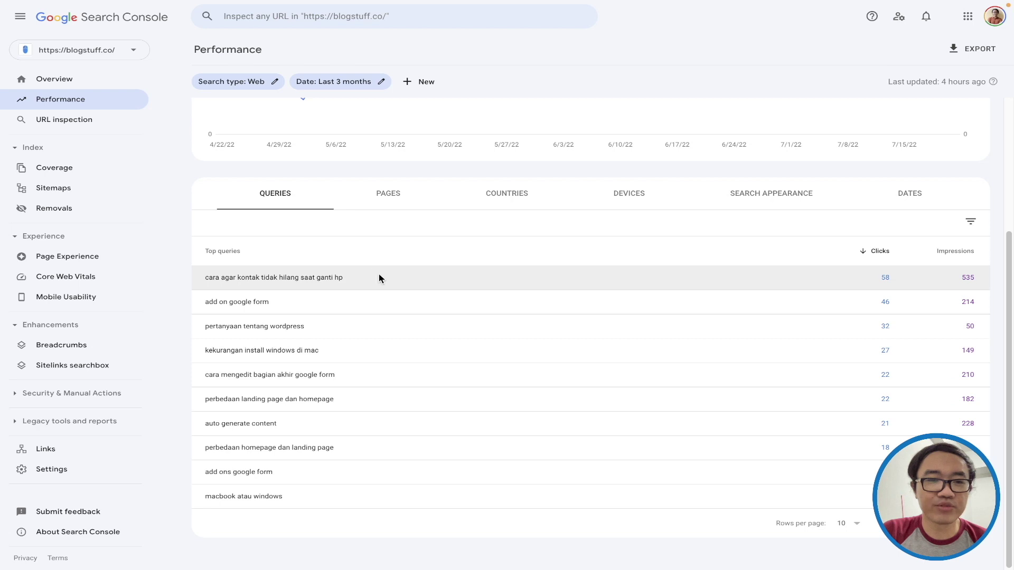
click(970, 524)
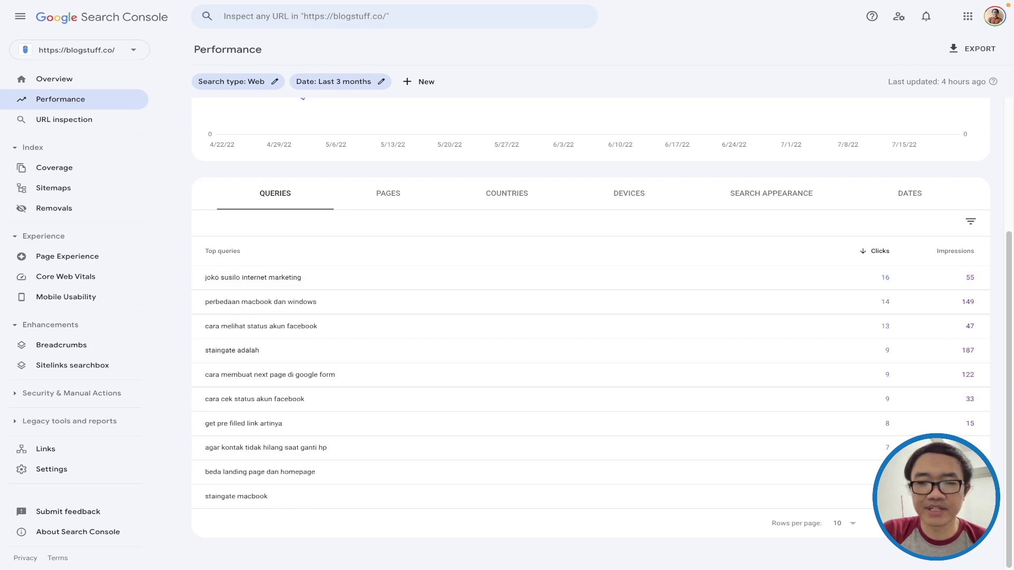
scroll(588, 391, up, 4)
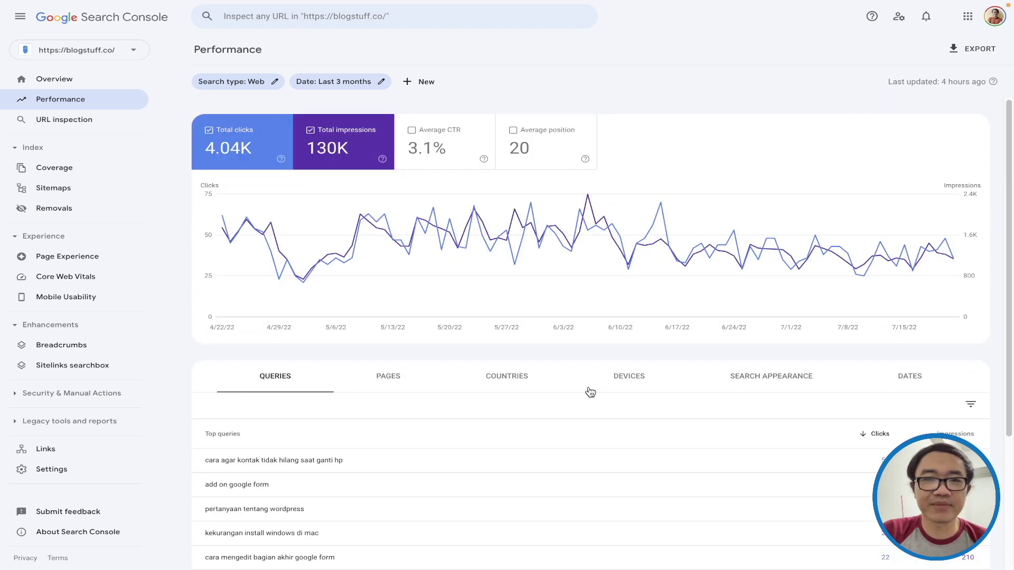
Add the average position metric to the performance report and sort the top queries by position in ascending order
click(536, 141)
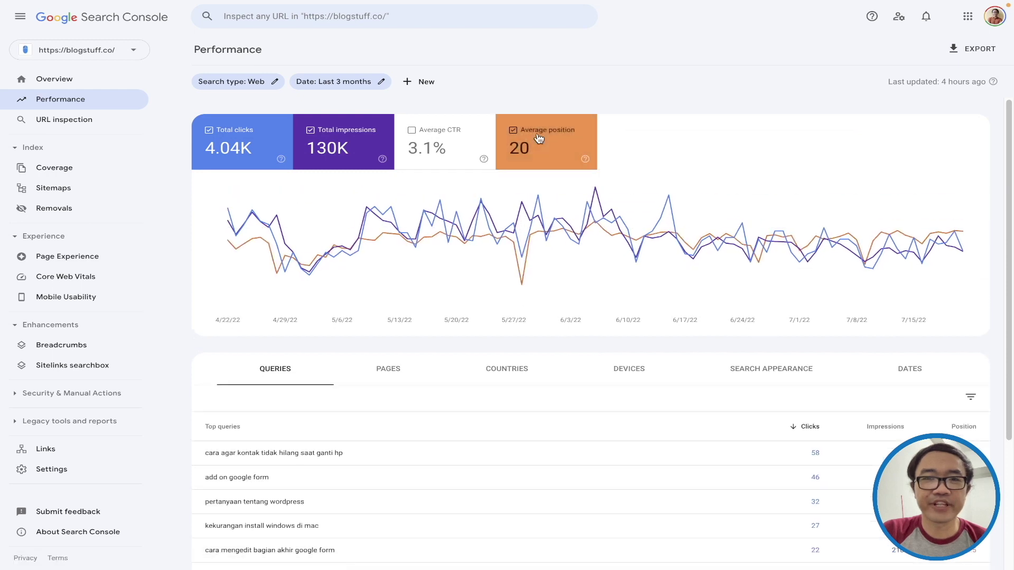
scroll(607, 311, down, 3)
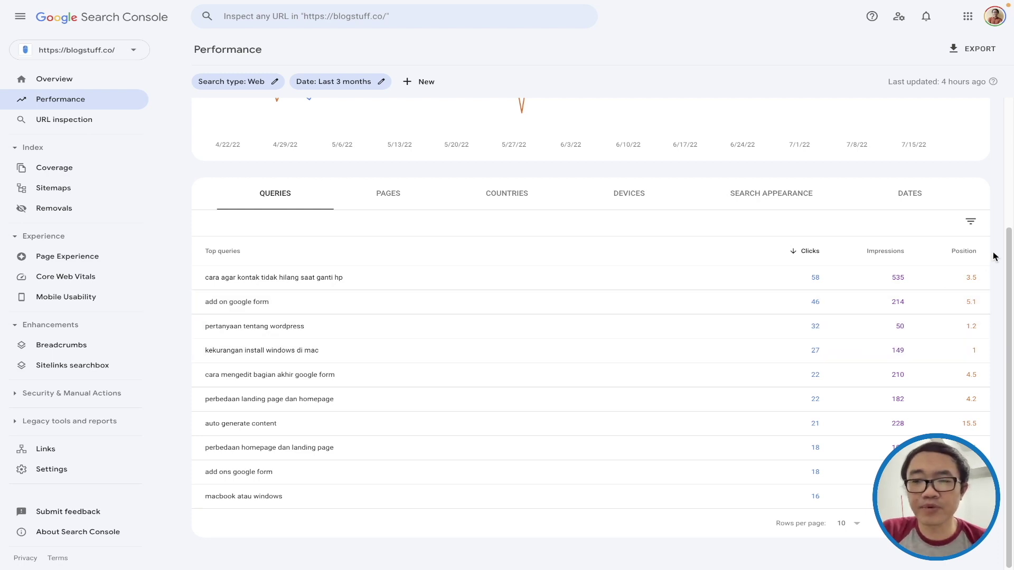
click(955, 260)
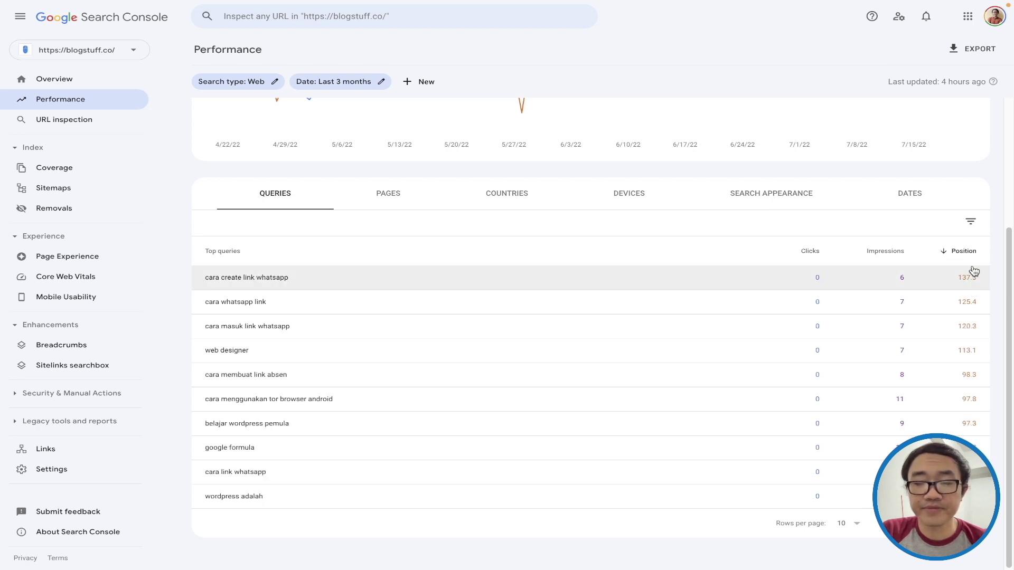
click(969, 258)
Page forward through the position-sorted queries to those ranking just beyond position 10 and examine their clicks and impressions
click(978, 524)
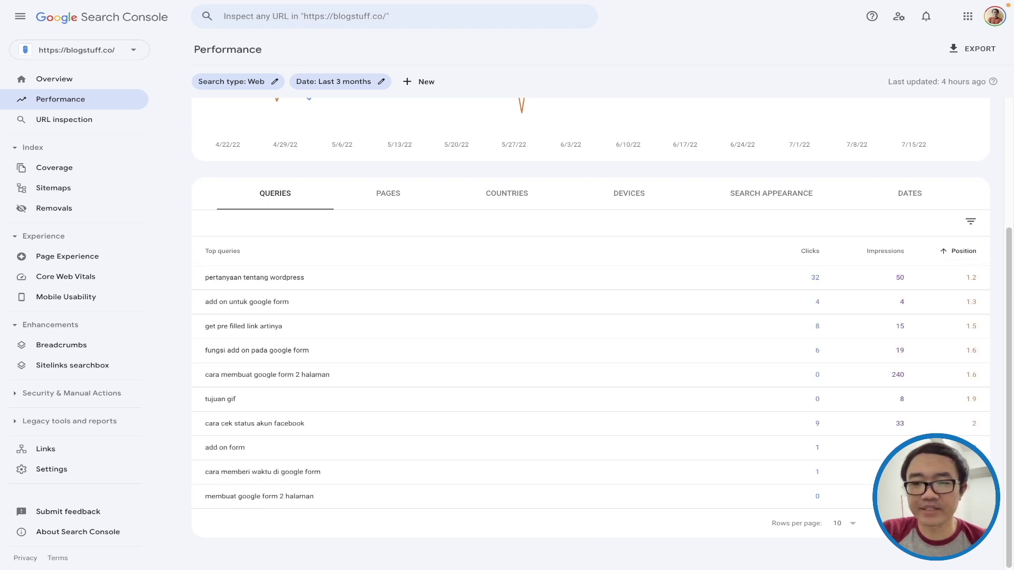
click(978, 523)
click(978, 523)
click(978, 523)
click(977, 523)
click(978, 523)
click(977, 523)
click(978, 523)
click(978, 523)
click(978, 523)
click(977, 523)
click(978, 523)
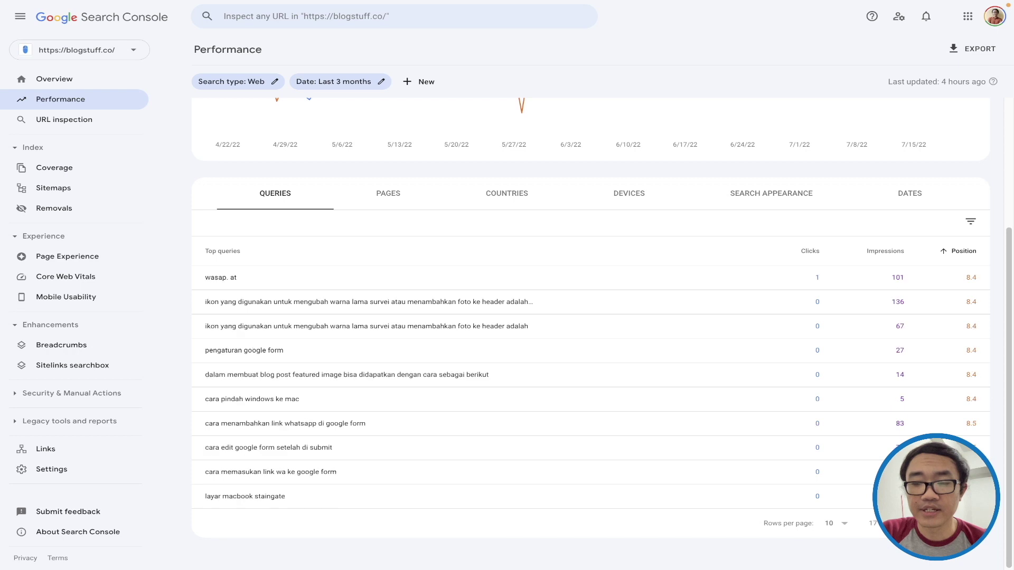
click(978, 523)
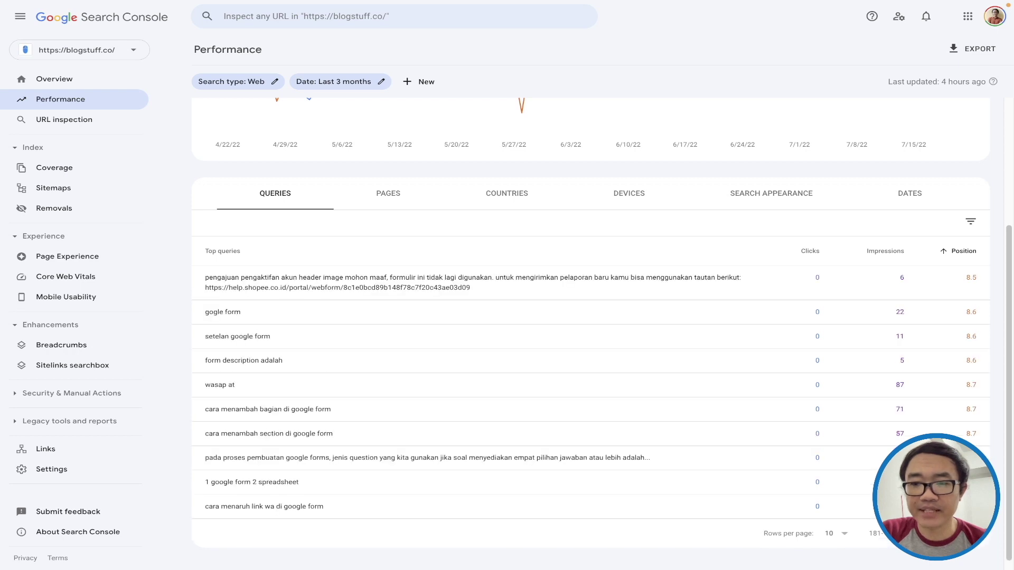
click(978, 533)
click(978, 523)
click(977, 523)
click(978, 523)
click(978, 523)
click(978, 523)
click(978, 523)
click(978, 523)
click(978, 523)
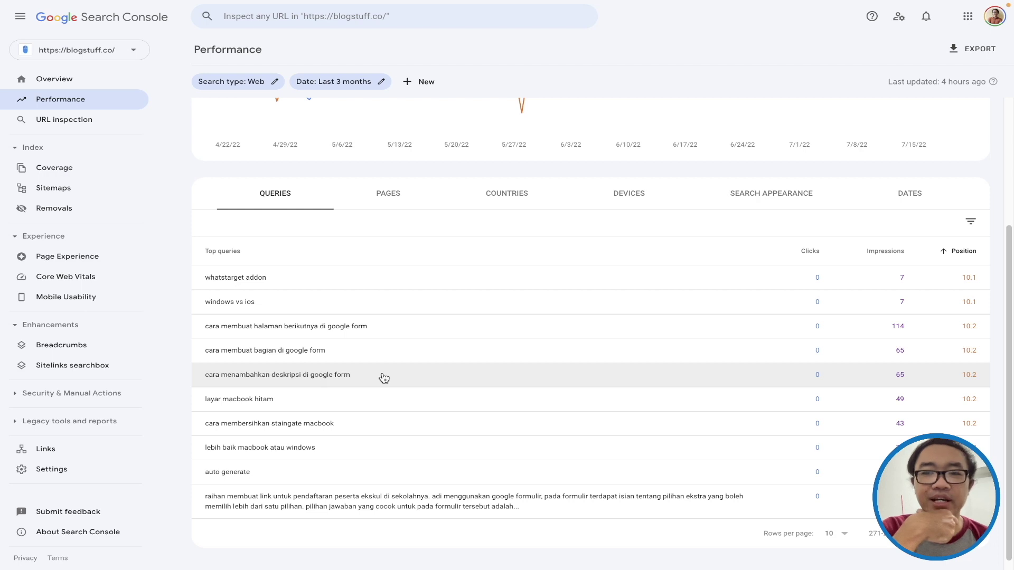
scroll(384, 378, up, 3)
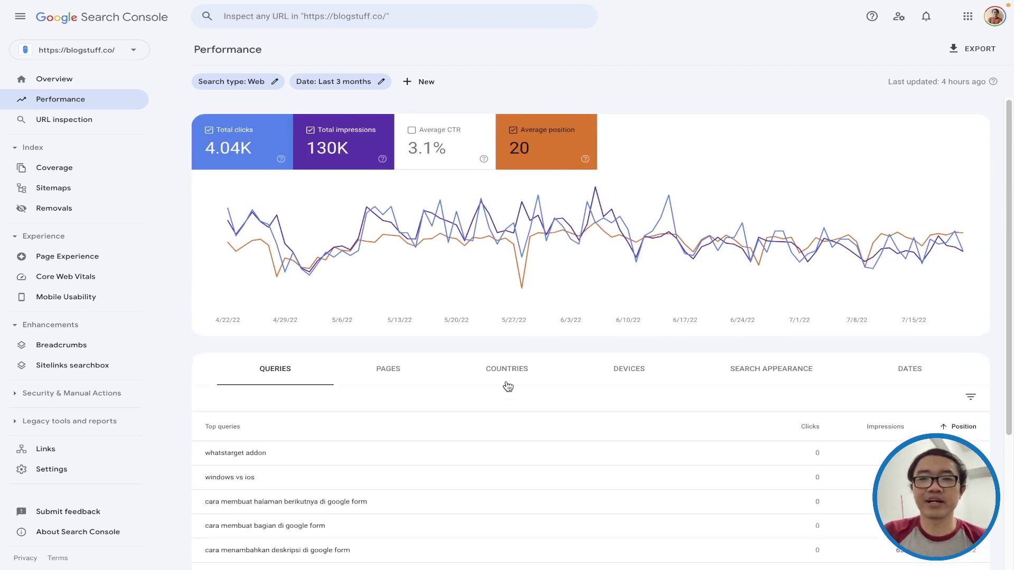